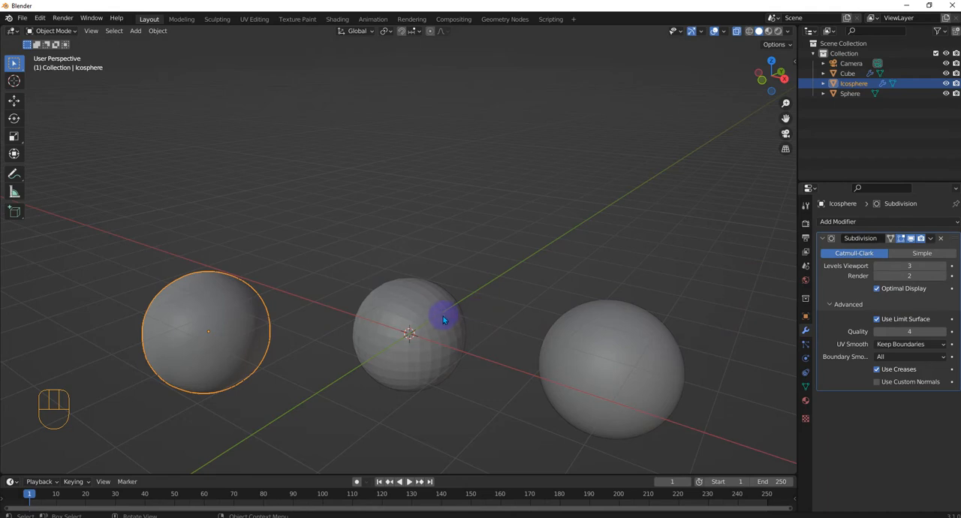
Set the Subdivision modifier's viewport level to 2 on the middle, cube-based sphere and apply the modifier
left_click(444, 316)
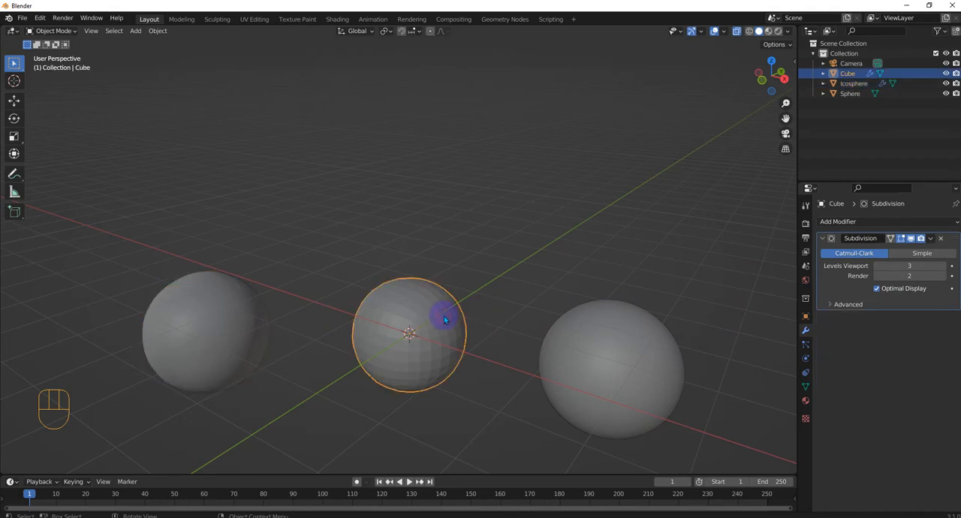
left_click(931, 238)
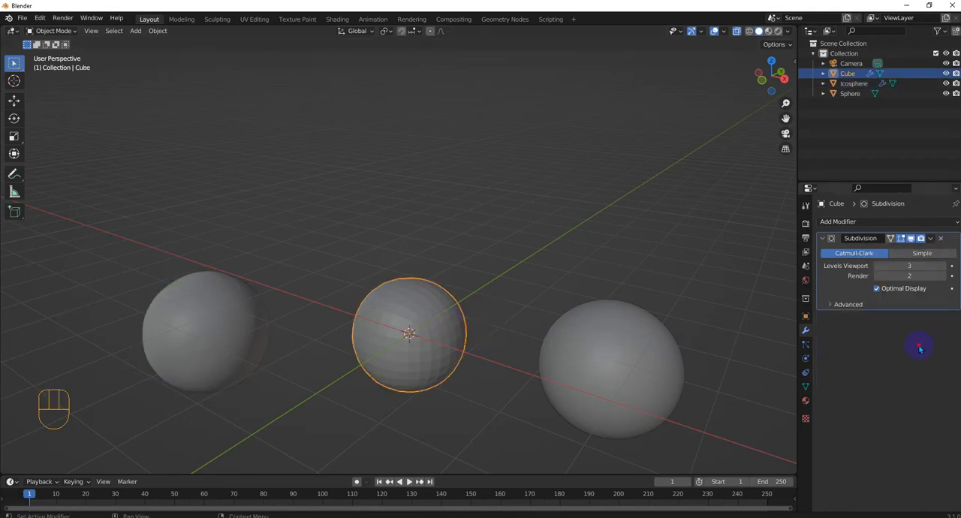
left_click(876, 266)
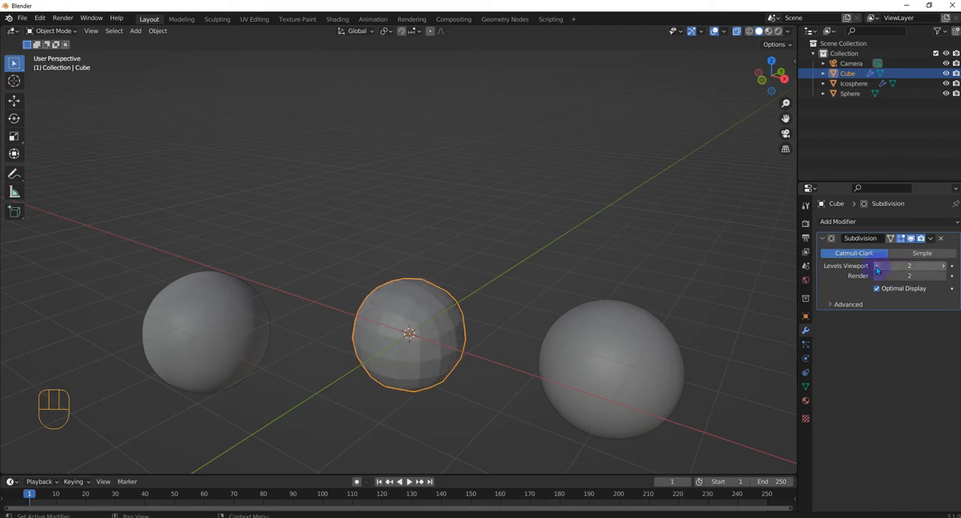
left_click(876, 266)
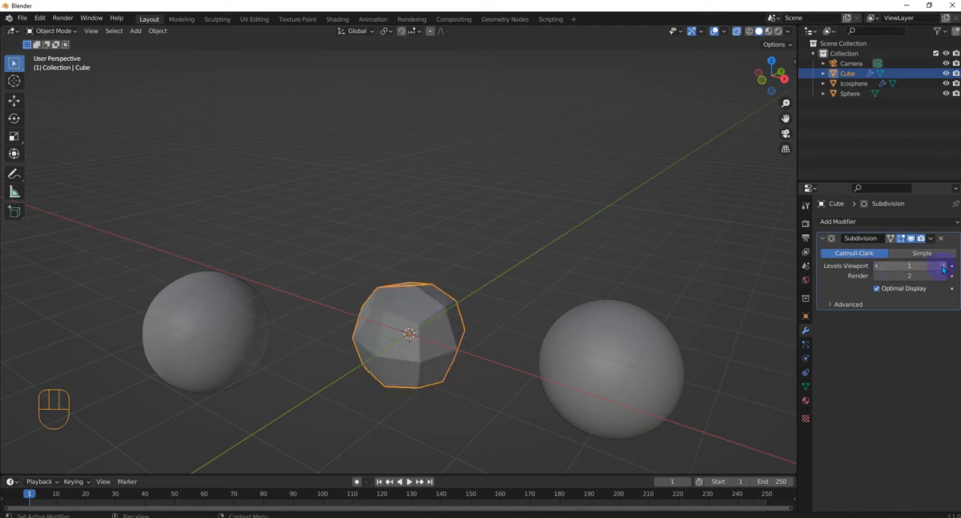
left_click(943, 266)
left_click(931, 238)
left_click(882, 249)
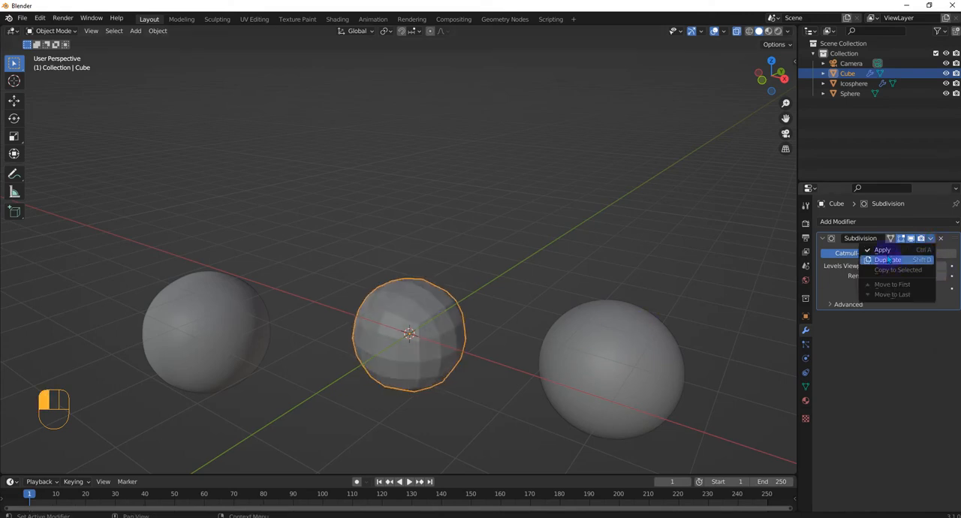
Apply the Subdivision modifier on the icosphere
left_click(226, 315)
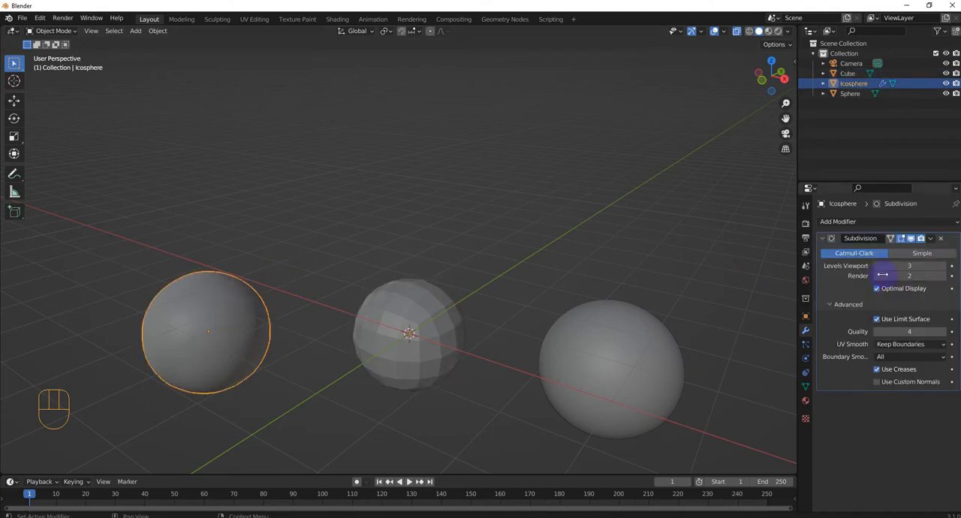
left_click(931, 238)
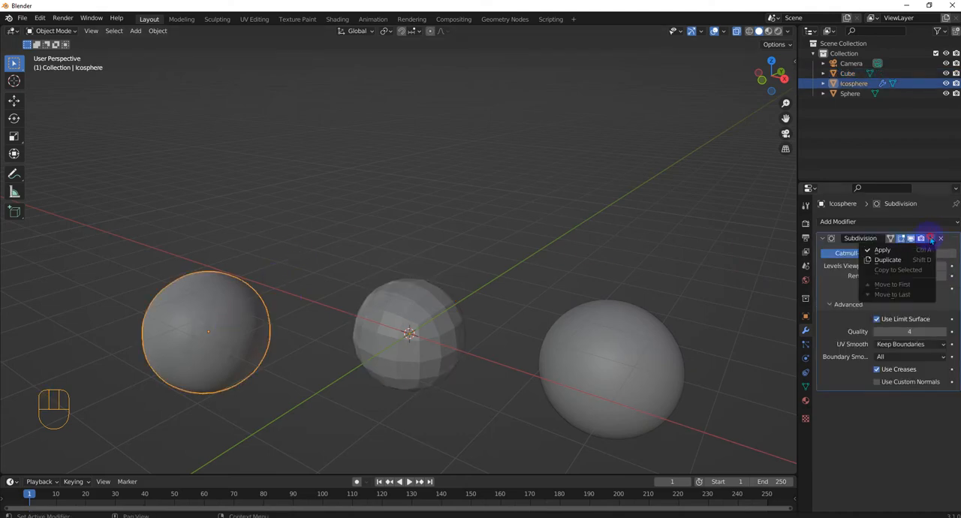
left_click(885, 250)
Add a Triangulate modifier to the object named Sphere
left_click(622, 350)
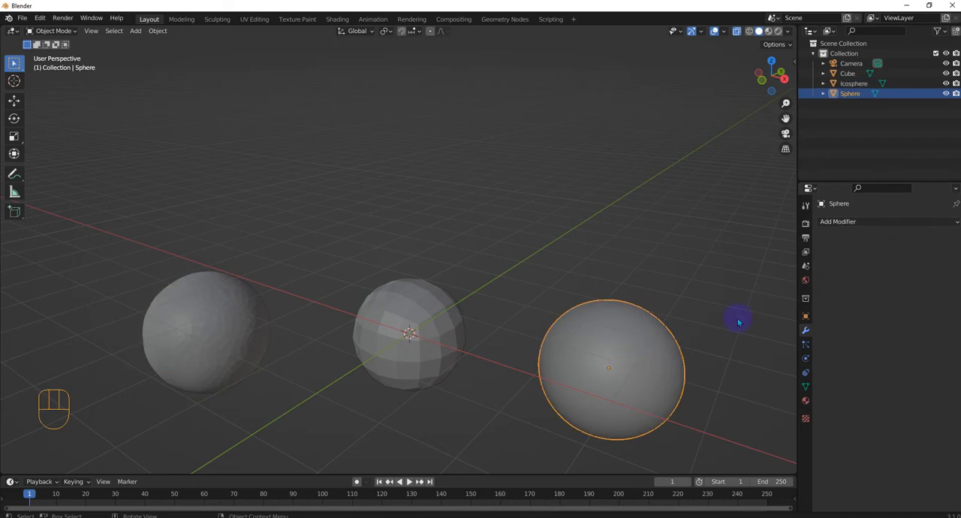
left_click(847, 222)
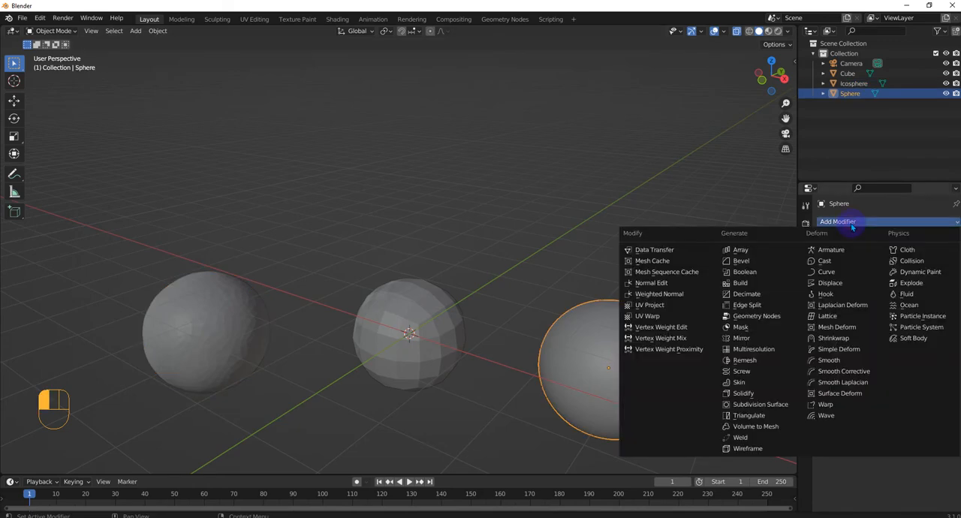
left_click(739, 416)
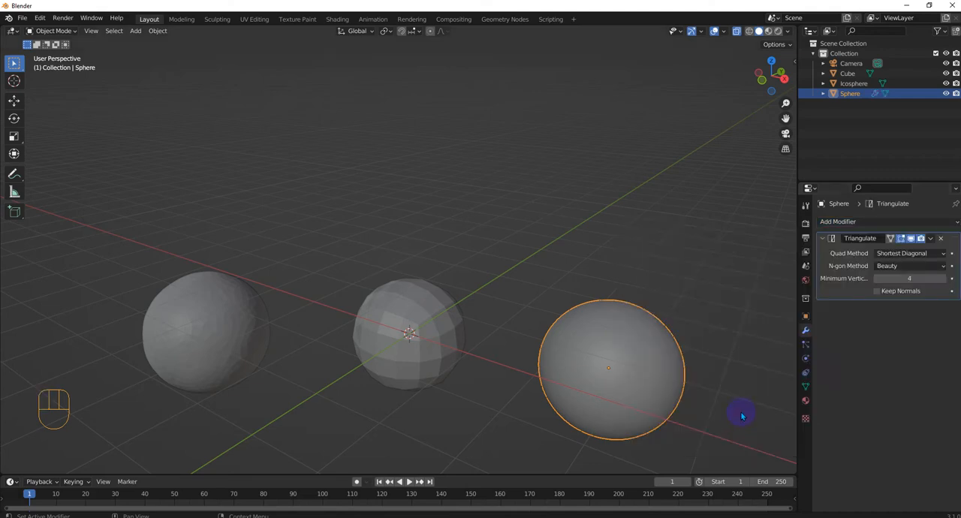
left_click(936, 268)
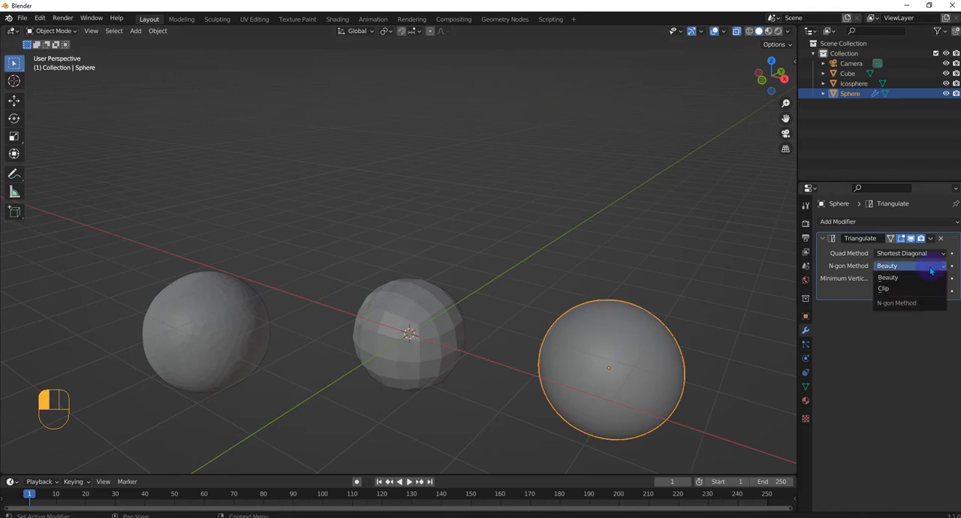
left_click(924, 255)
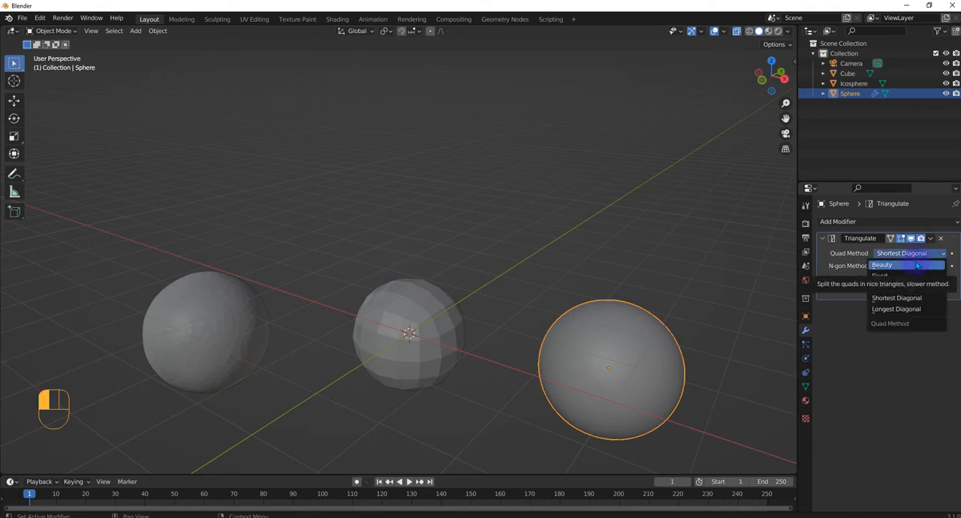
left_click(920, 258)
left_click(920, 257)
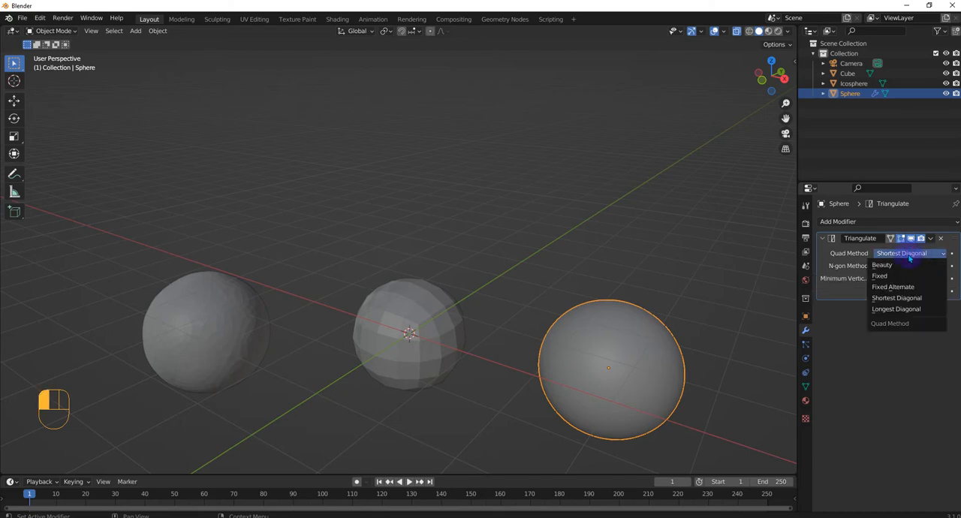
Add a Triangulate modifier to the cube-based sphere and enable Keep Normals
left_click(401, 323)
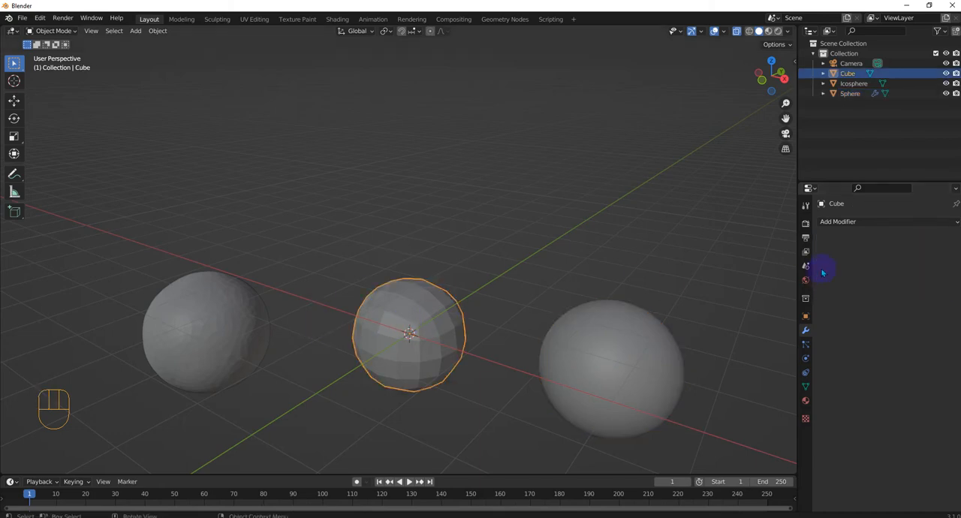
left_click(841, 221)
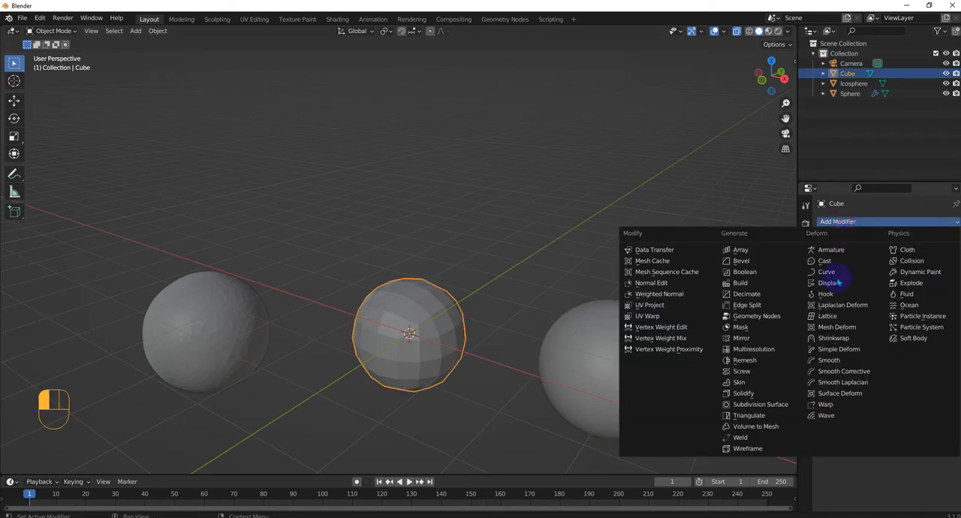
left_click(771, 416)
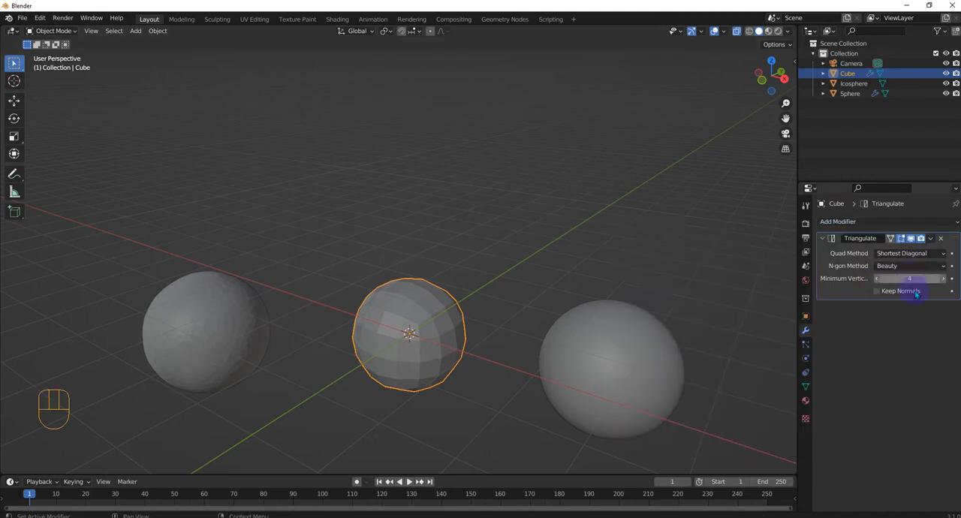
left_click(877, 291)
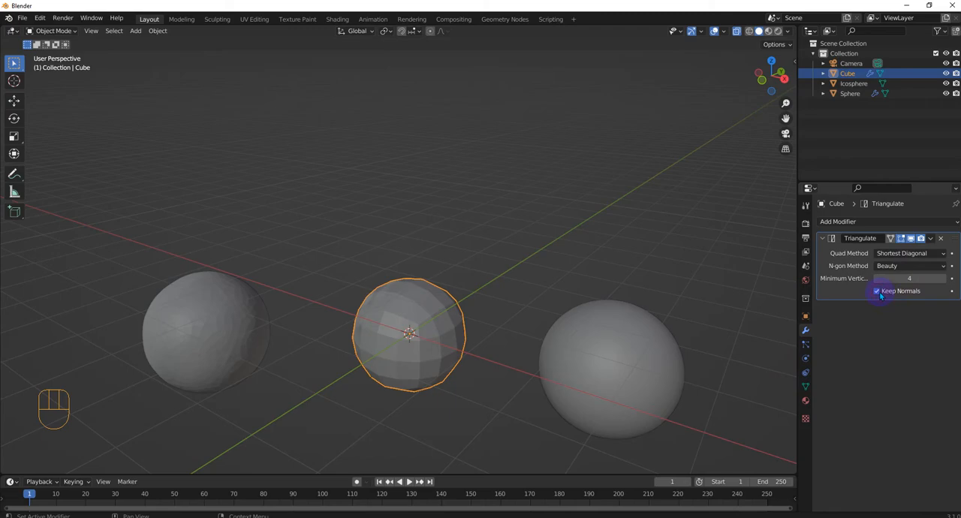
Switch the viewport to wireframe shading and look closely at the cube-based sphere's triangulated mesh
left_click(749, 32)
scroll(465, 406, "up", 3)
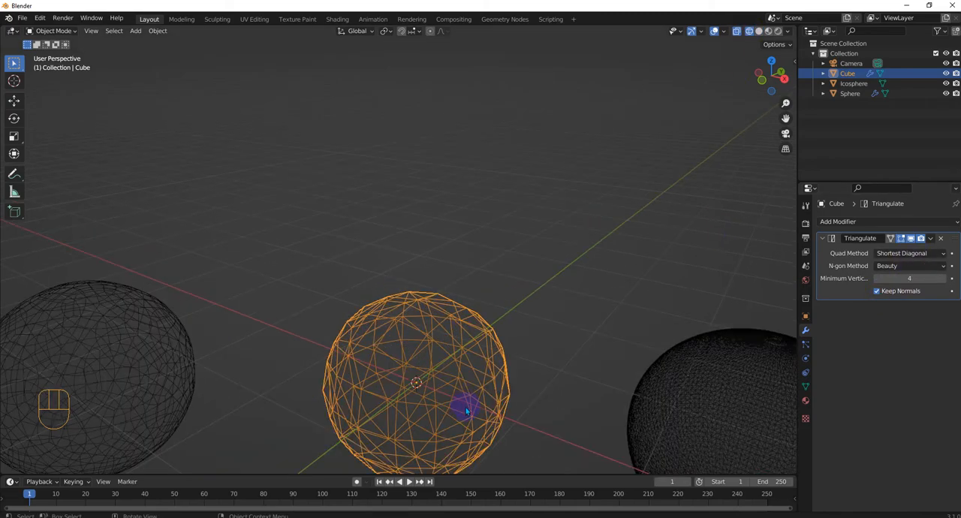
mouse_move(466, 410)
middle_mouse_down()
mouse_move(475, 315)
mouse_move(431, 389)
mouse_move(471, 396)
middle_mouse_up()
scroll(430, 354, "up", 2)
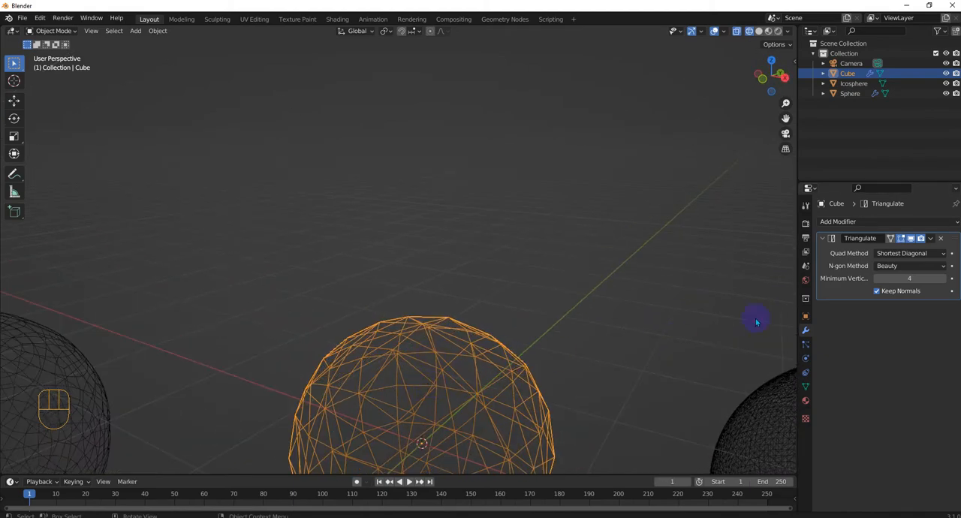
Raise the Minimum Vertices of the cube-based sphere's Triangulate modifier to 7
left_click_drag(881, 279, 901, 279)
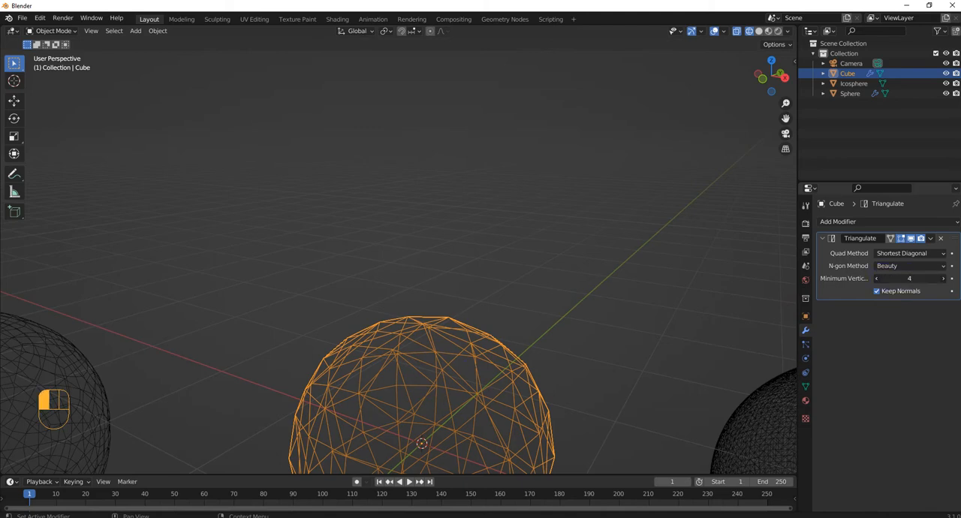
left_click(877, 282)
left_click(944, 279)
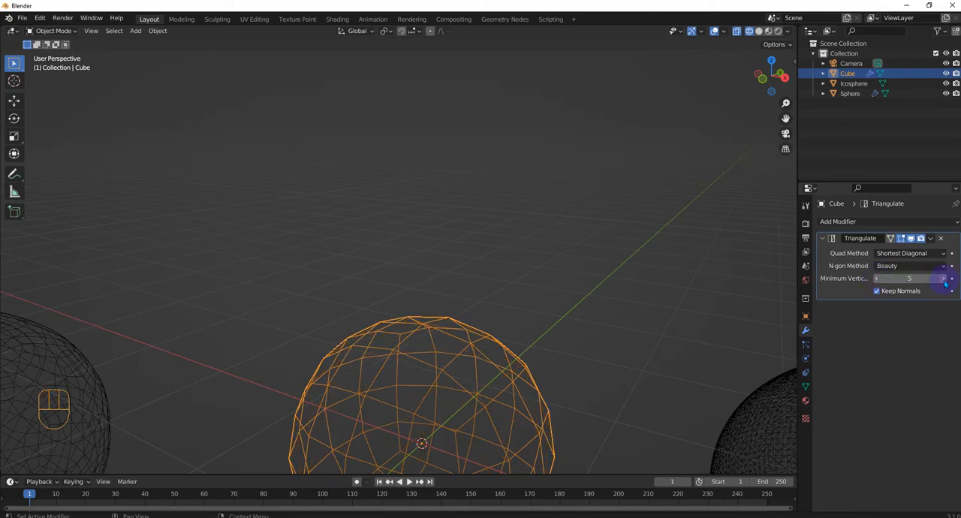
middle_click_drag(701, 327, 777, 323)
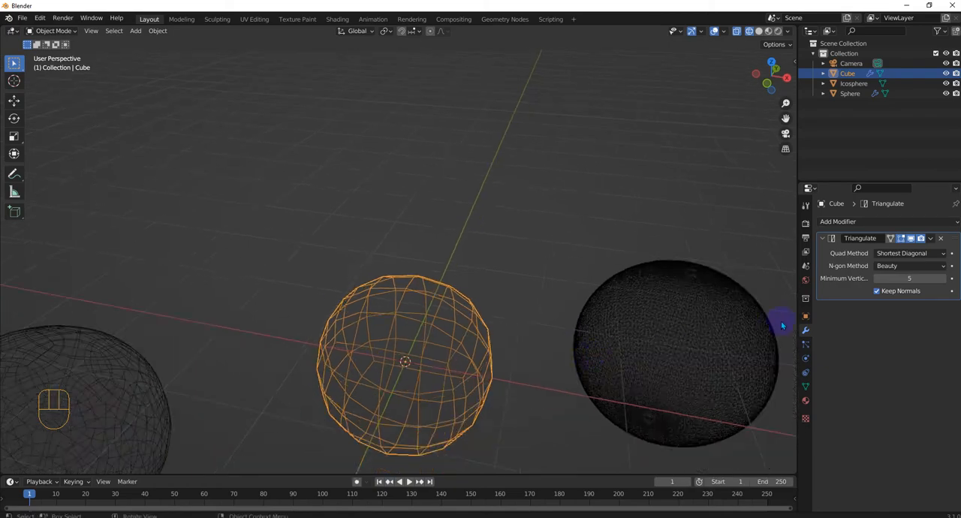
left_click(944, 280)
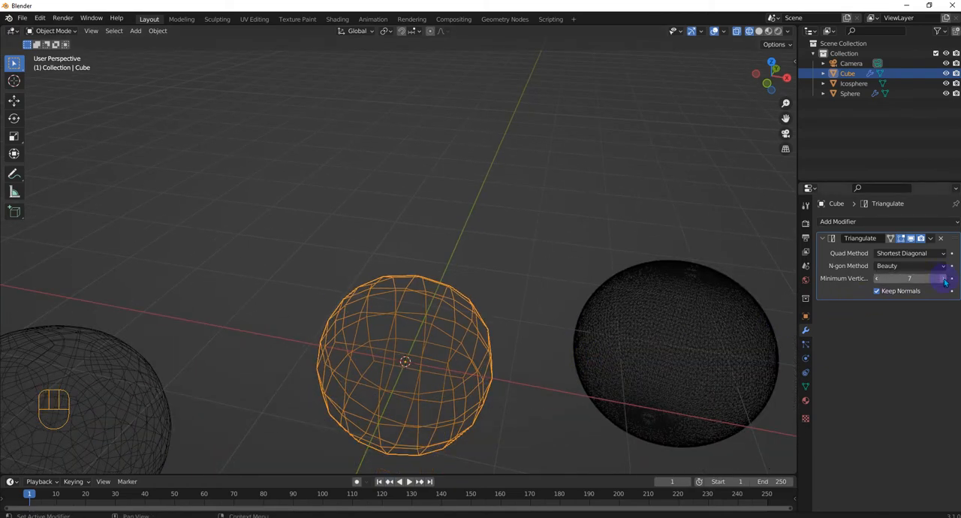
Return the Triangulate modifier's Minimum Vertices to 4
left_click(879, 278)
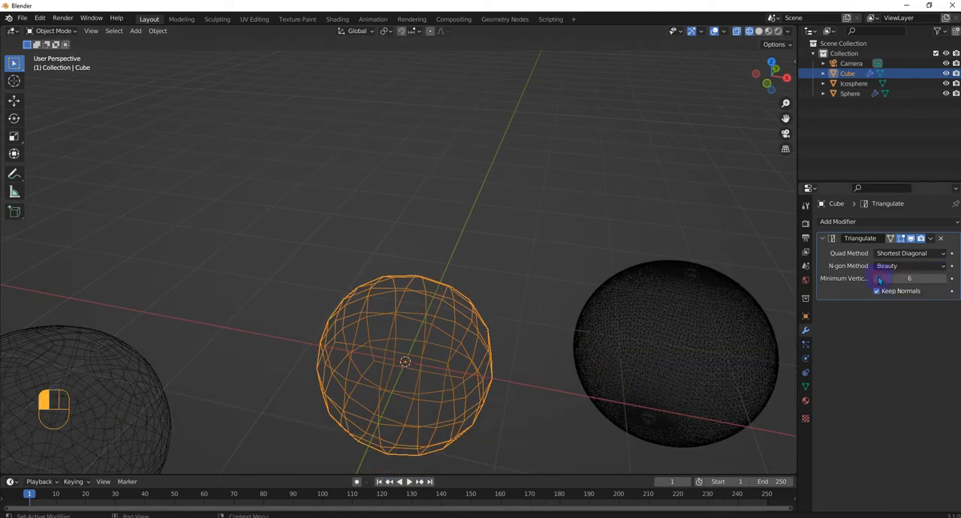
left_click(879, 279)
left_click(879, 278)
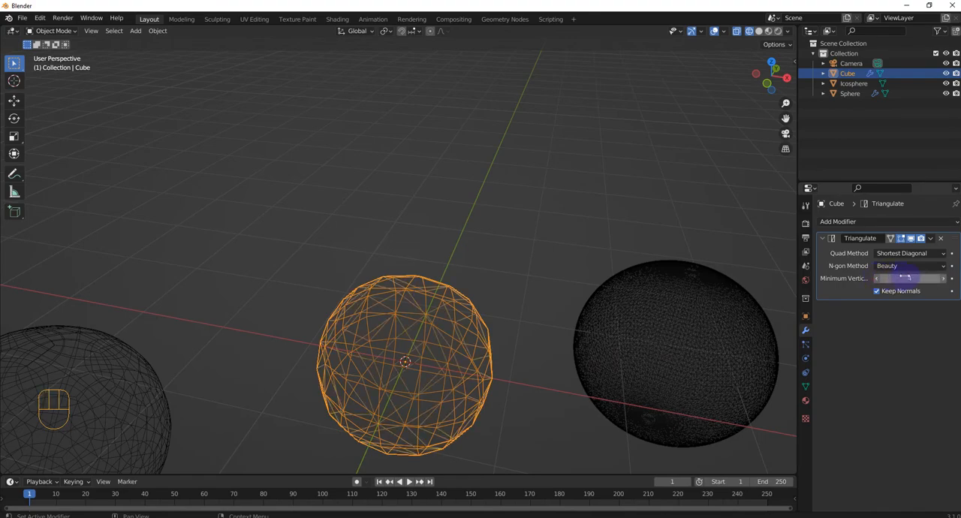
Try the Triangulate modifier's Minimum Vertices at 5 and 6 to compare the wireframe, and restore it to 4
middle_click_drag(522, 348, 415, 341)
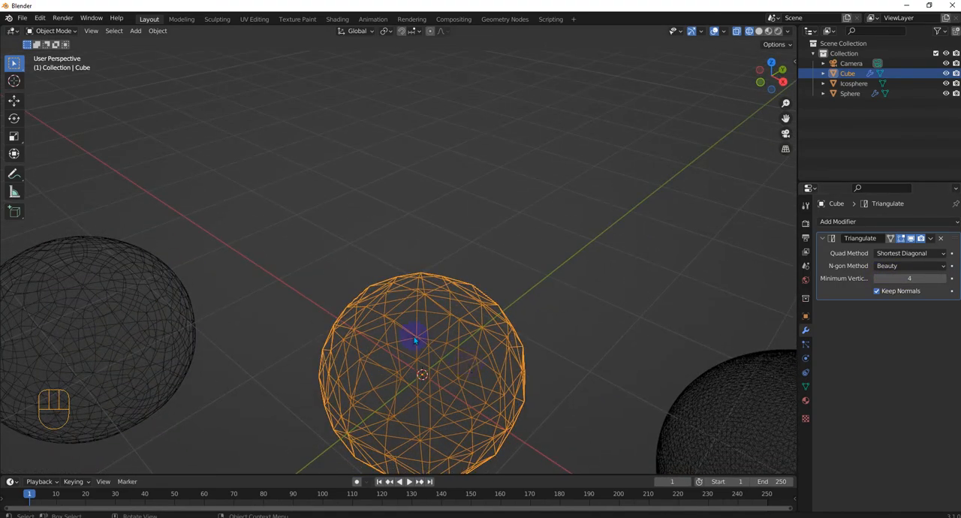
left_click(943, 278)
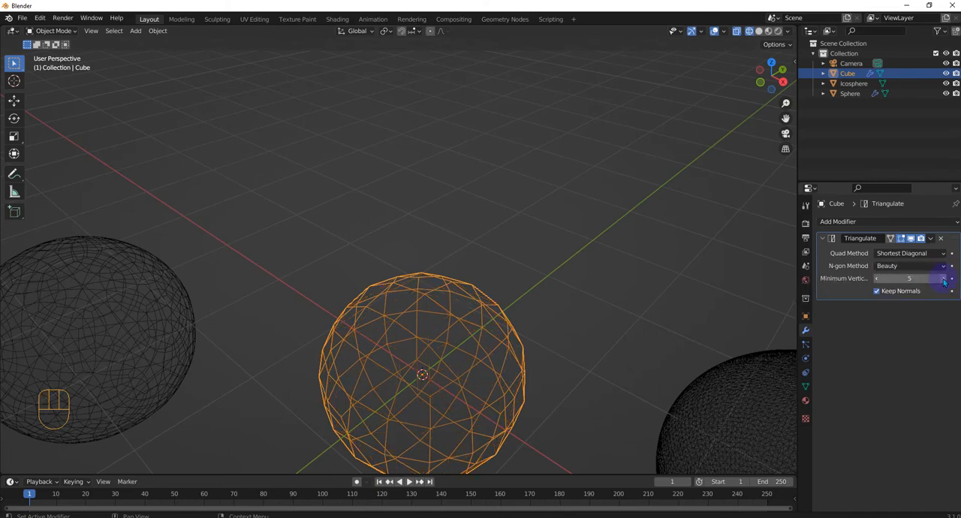
left_click(944, 279)
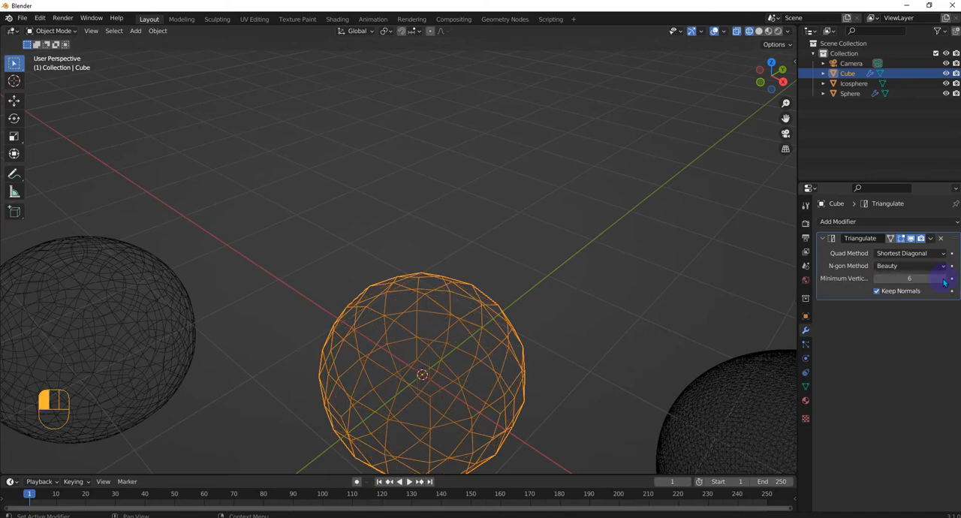
left_click(878, 280)
left_click(879, 281)
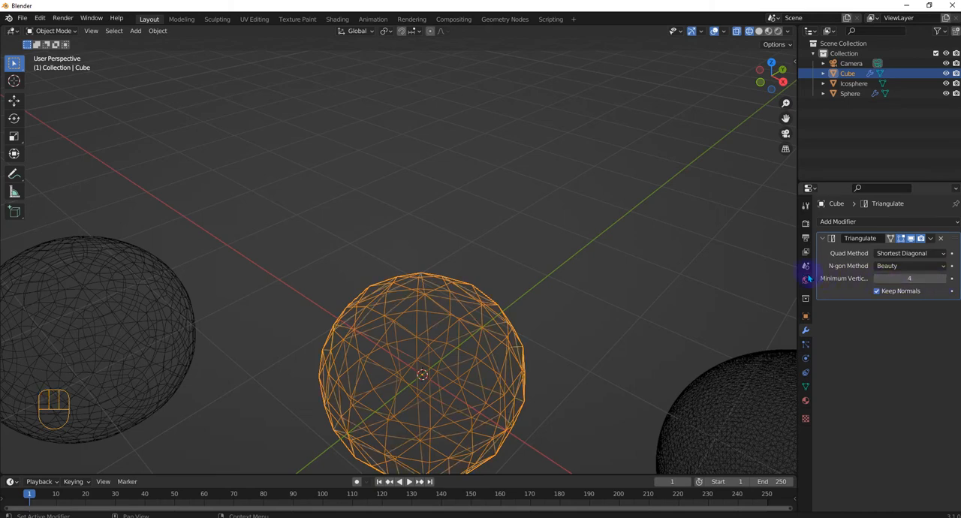
Set the cube-based sphere's Triangulate modifier to 5 Minimum Vertices and the Beauty quad method
left_click_drag(798, 270, 686, 266)
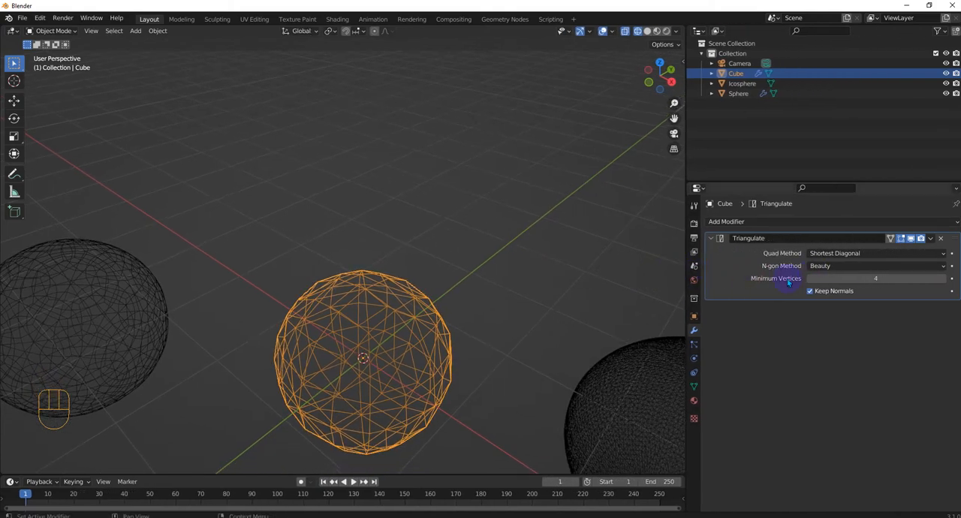
middle_click_drag(333, 325, 472, 333)
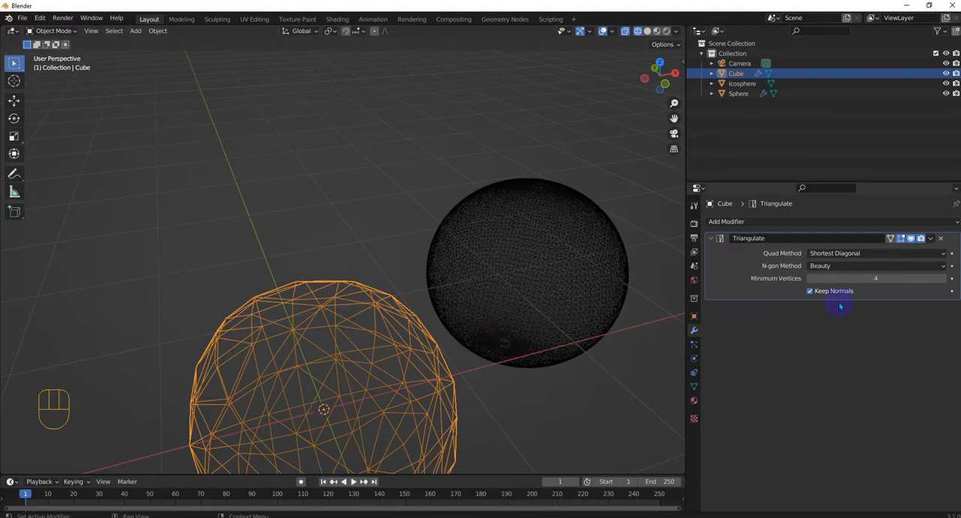
left_click(939, 279)
middle_click_drag(247, 392, 424, 373)
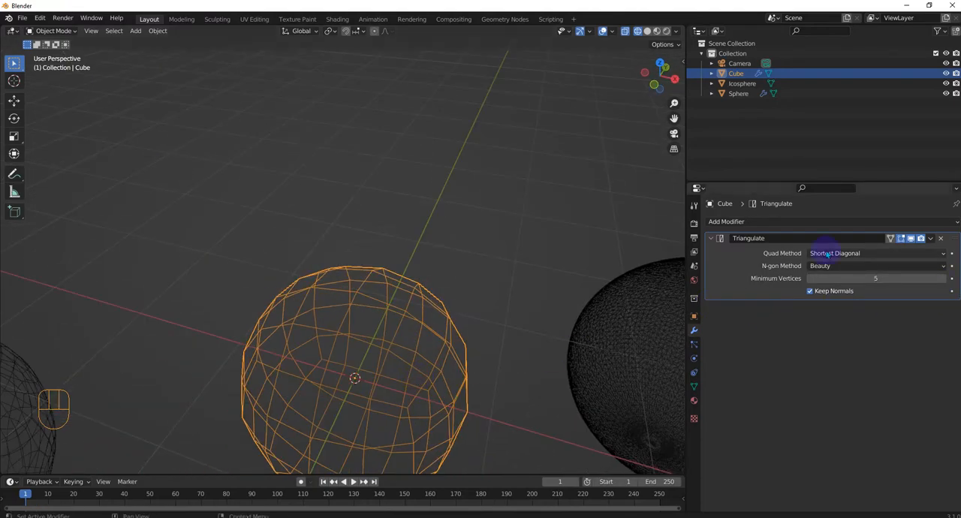
left_click(833, 256)
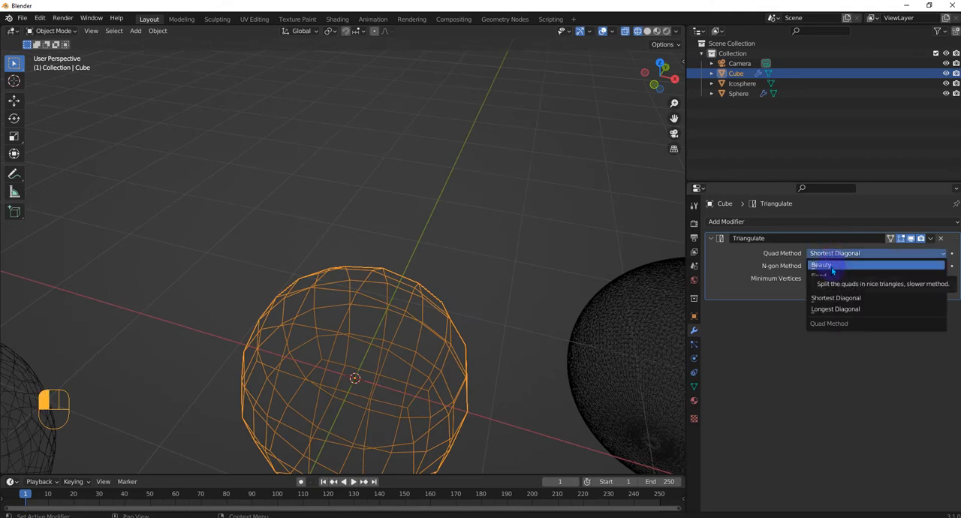
left_click(833, 268)
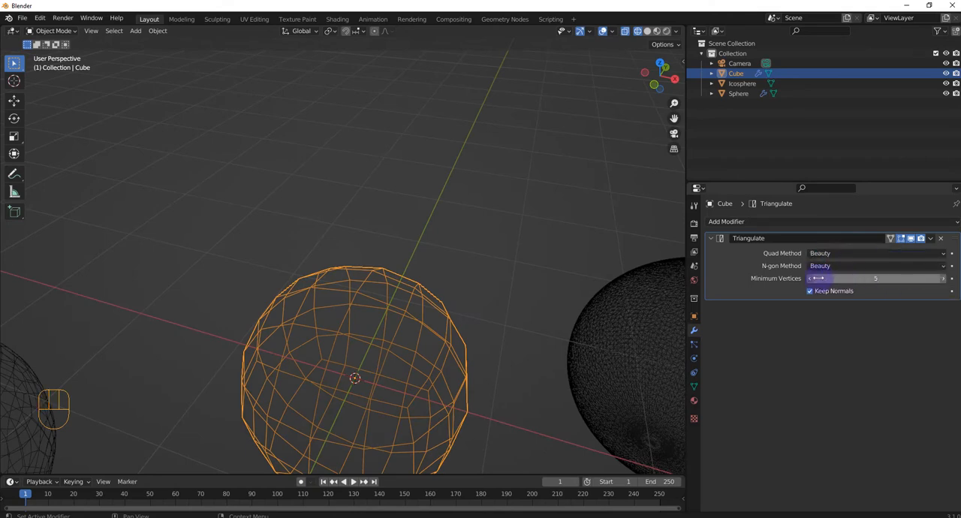
Return the cube-based sphere's Triangulate modifier to 4 Minimum Vertices and set its Quad Method to Fixed
left_click(810, 279)
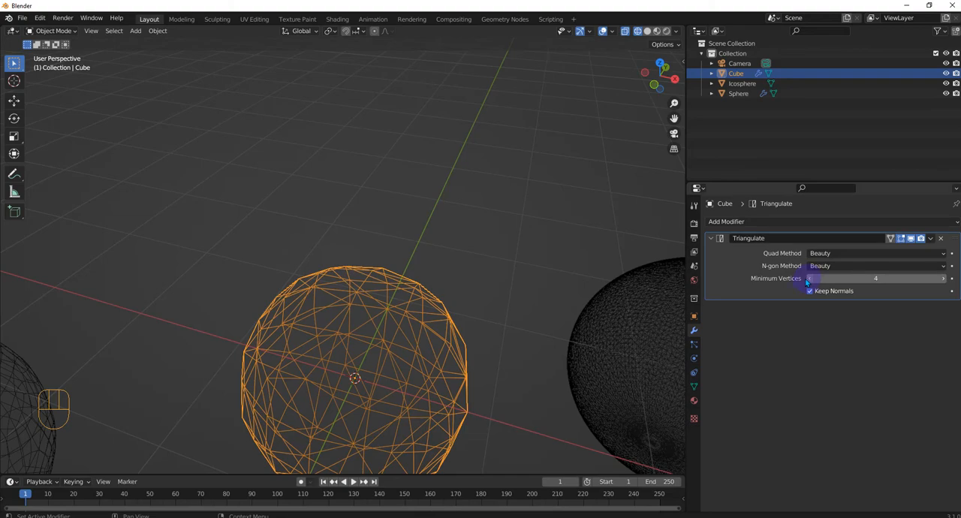
mouse_move(450, 324)
middle_mouse_down()
mouse_move(416, 322)
mouse_move(448, 323)
middle_mouse_up()
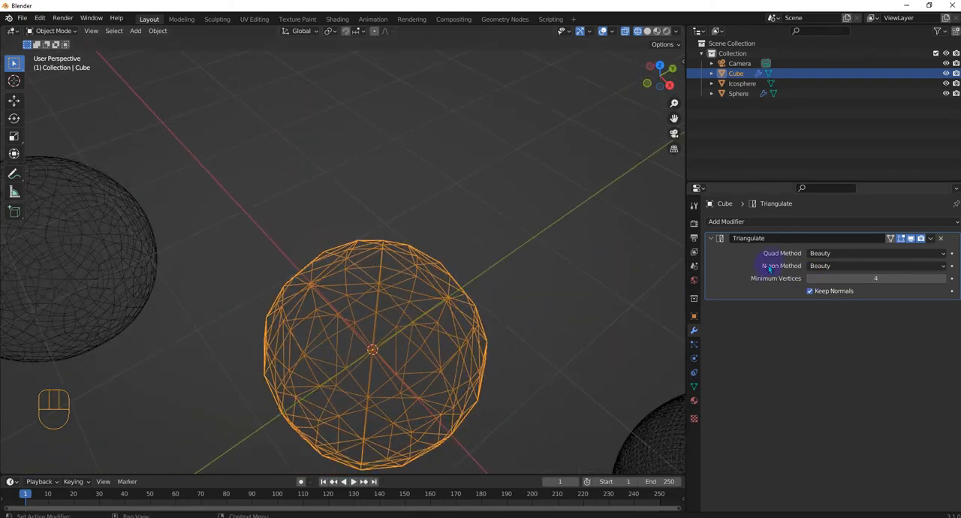
left_click(823, 256)
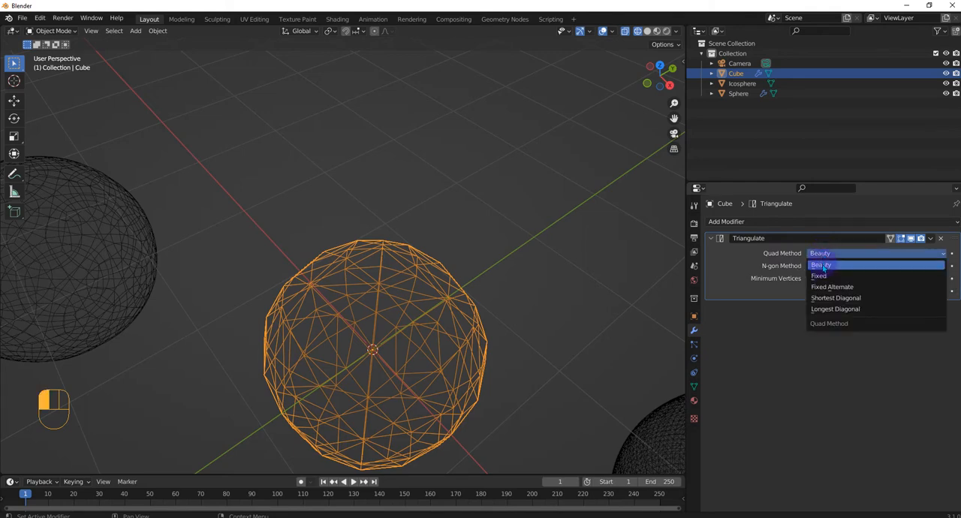
left_click(826, 262)
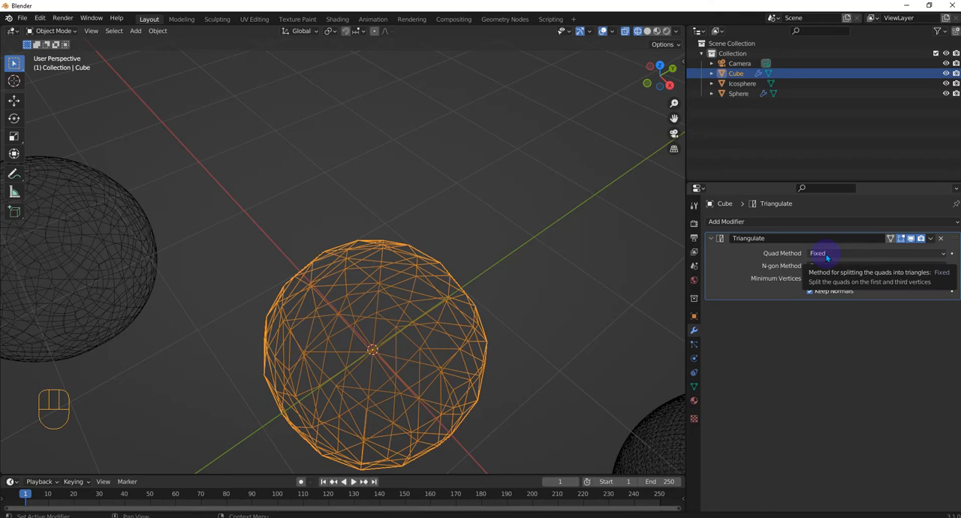
left_click_drag(827, 257, 828, 288)
left_click_drag(825, 256, 825, 276)
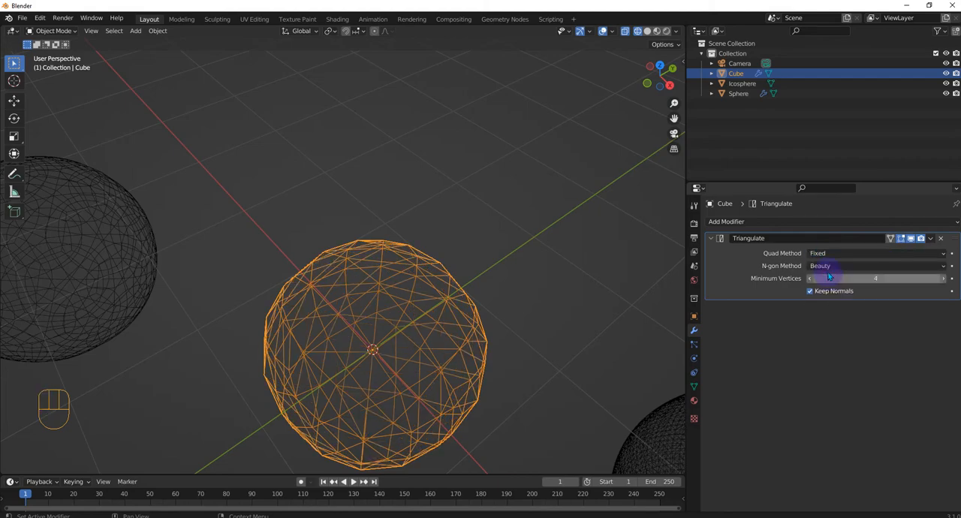
middle_click_drag(571, 331, 548, 358)
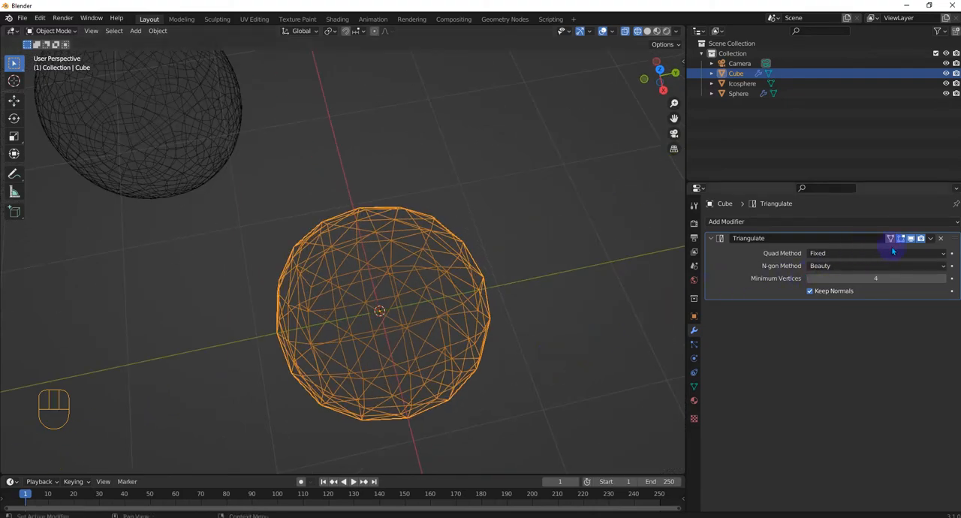
Try the Shortest Diagonal quad method on the cube-based sphere's Triangulate modifier, and set it to Longest Diagonal
left_click_drag(812, 257, 854, 300)
middle_click_drag(571, 315, 533, 315)
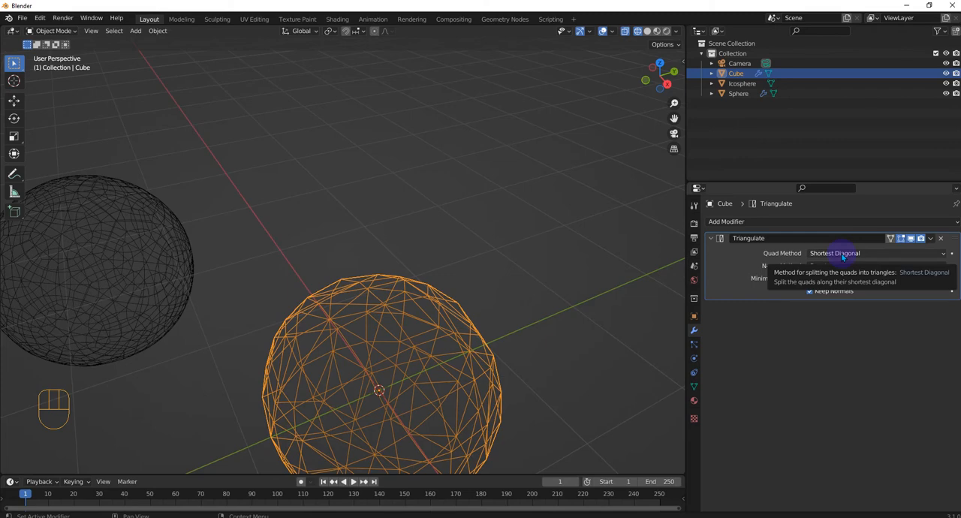
left_click_drag(845, 253, 837, 312)
middle_click_drag(468, 332, 368, 328)
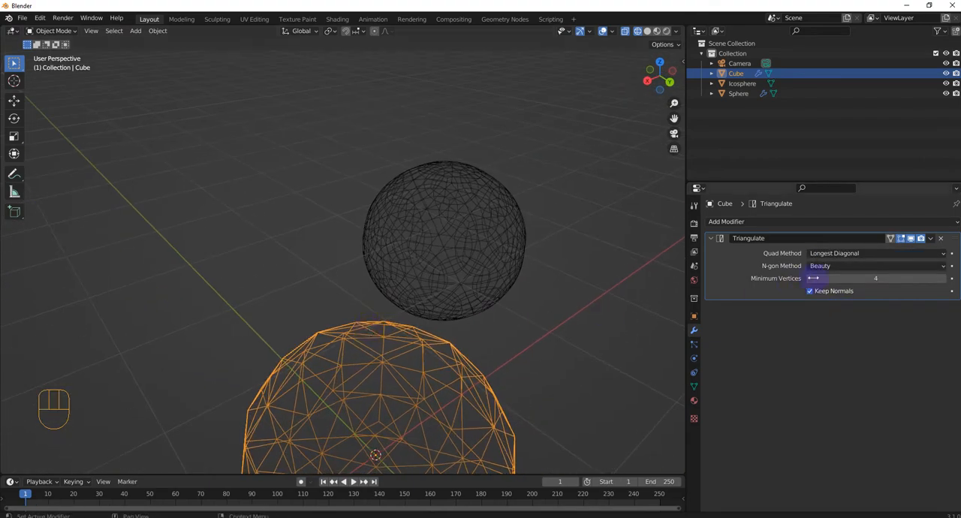
left_click(842, 267)
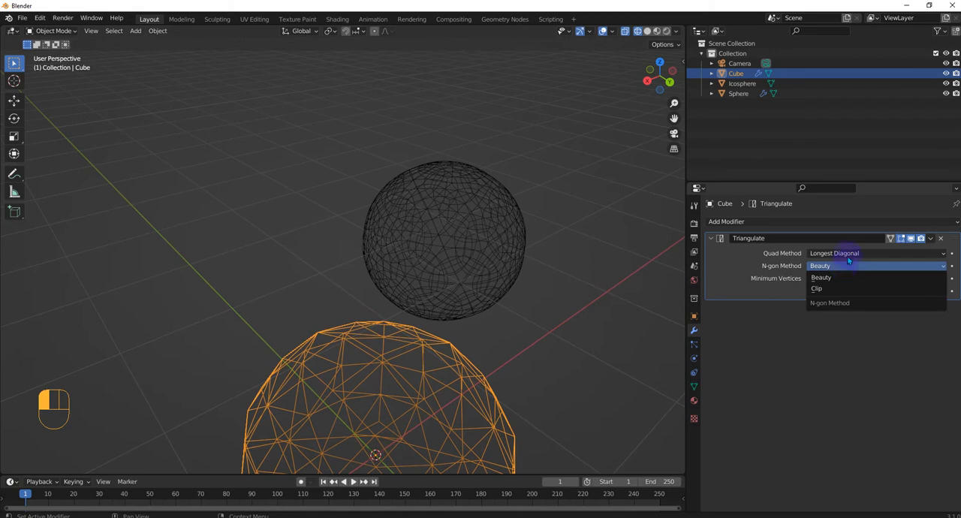
left_click(848, 259)
left_click_drag(848, 254, 842, 316)
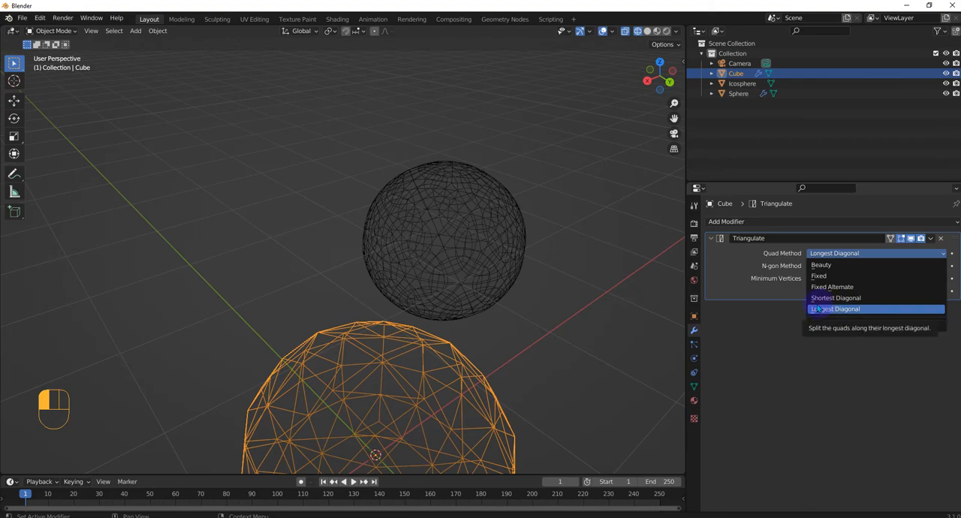
left_click(818, 309)
mouse_move(483, 392)
middle_mouse_down()
mouse_move(476, 375)
mouse_move(534, 382)
mouse_move(478, 389)
mouse_move(547, 374)
mouse_move(495, 406)
mouse_move(518, 360)
middle_mouse_up()
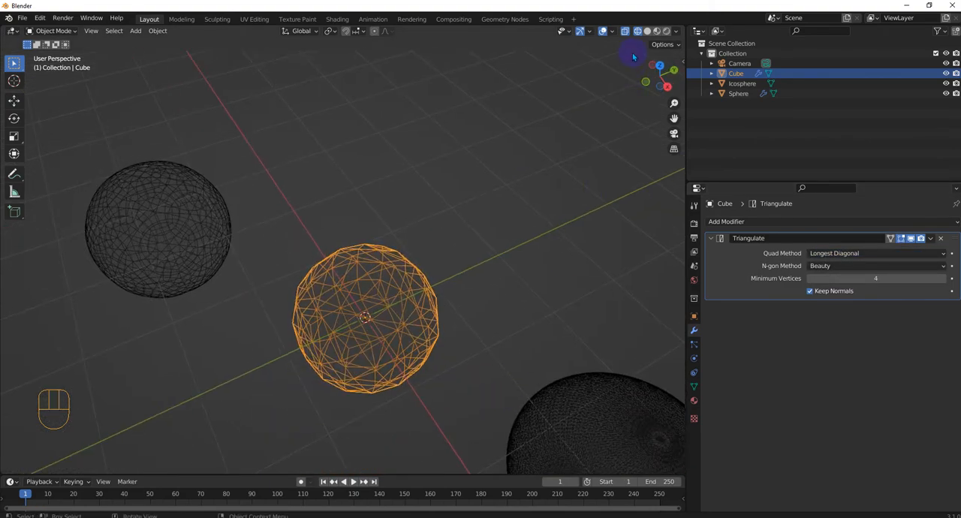
Turn off X-ray in the wireframe view, preview the spheres in solid shading, and return to wireframe
left_click(638, 32)
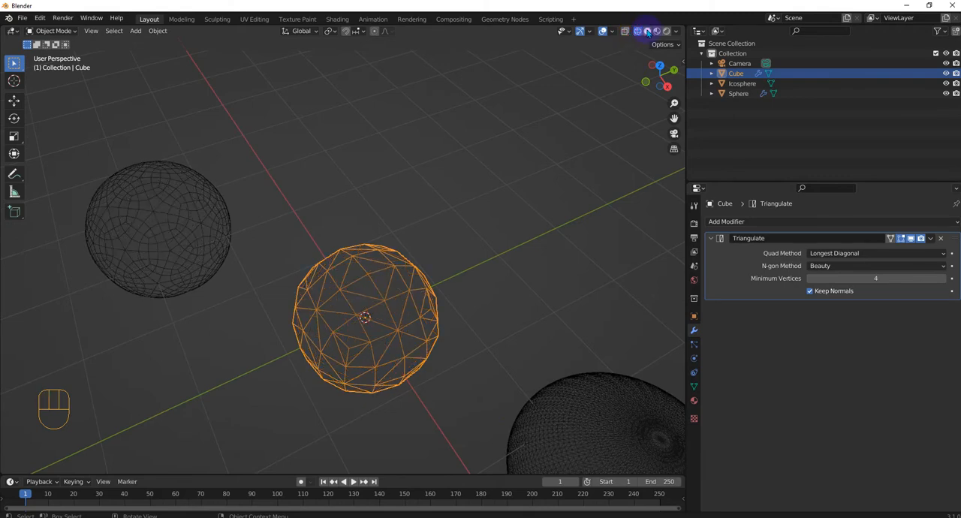
left_click(647, 30)
middle_click_drag(414, 338, 427, 334)
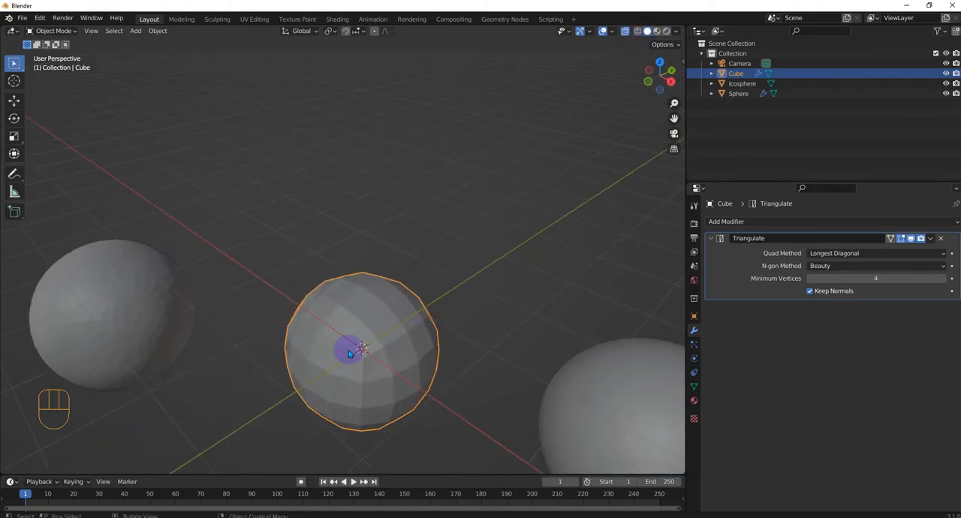
middle_click_drag(375, 412, 527, 322)
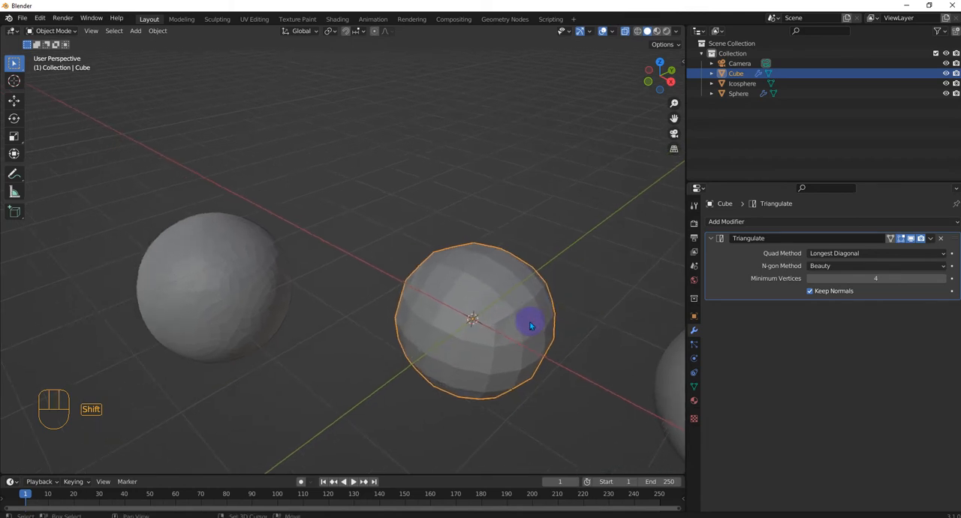
left_click(637, 32)
middle_click_drag(452, 273, 504, 265)
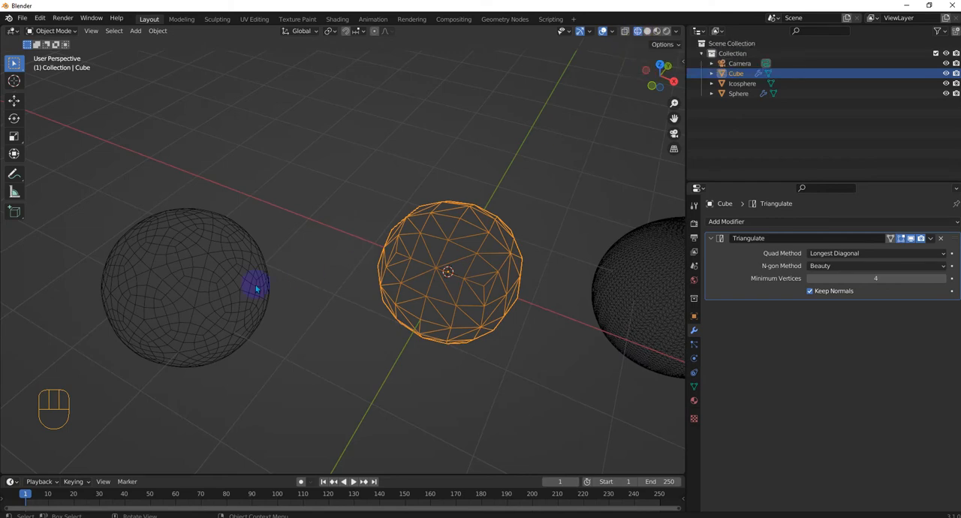
Add a Triangulate modifier to the Icosphere
left_click(193, 289)
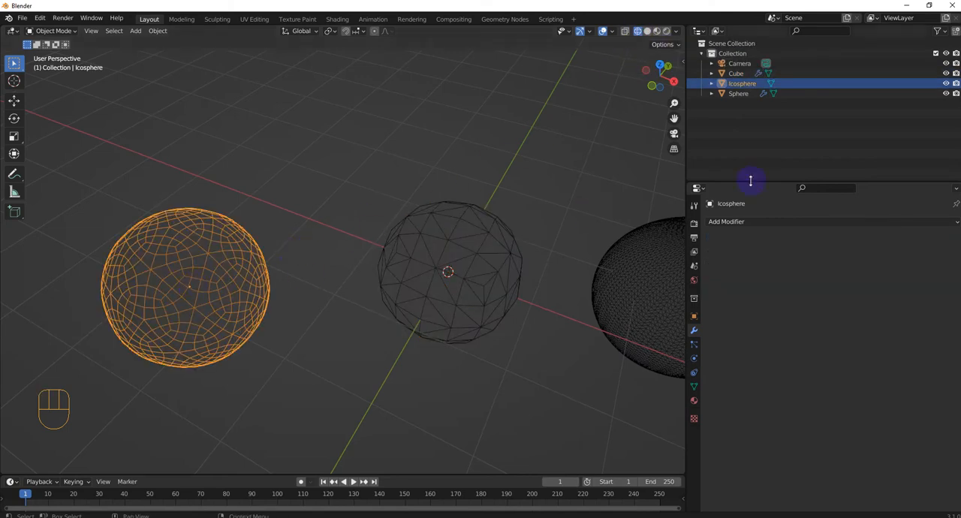
left_click(754, 221)
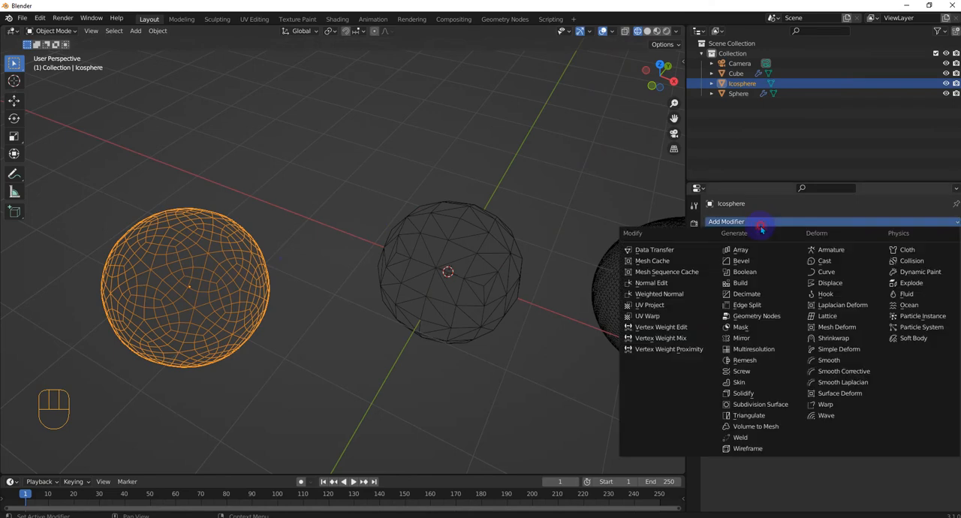
left_click(755, 415)
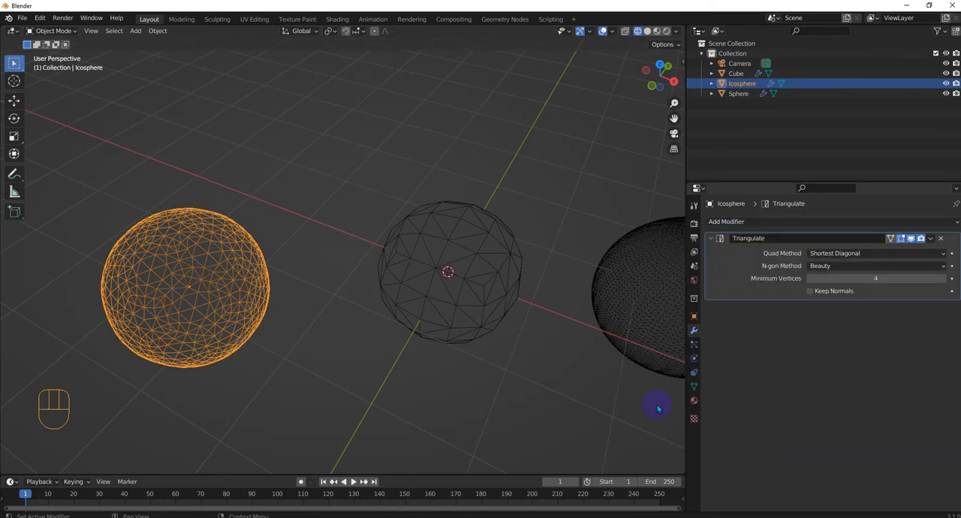
Try the Beauty, Fixed and Fixed Alternate quad methods on the Icosphere's Triangulate modifier, and restore Shortest Diagonal
left_click(847, 253)
left_click(832, 264)
left_click(834, 254)
left_click(833, 278)
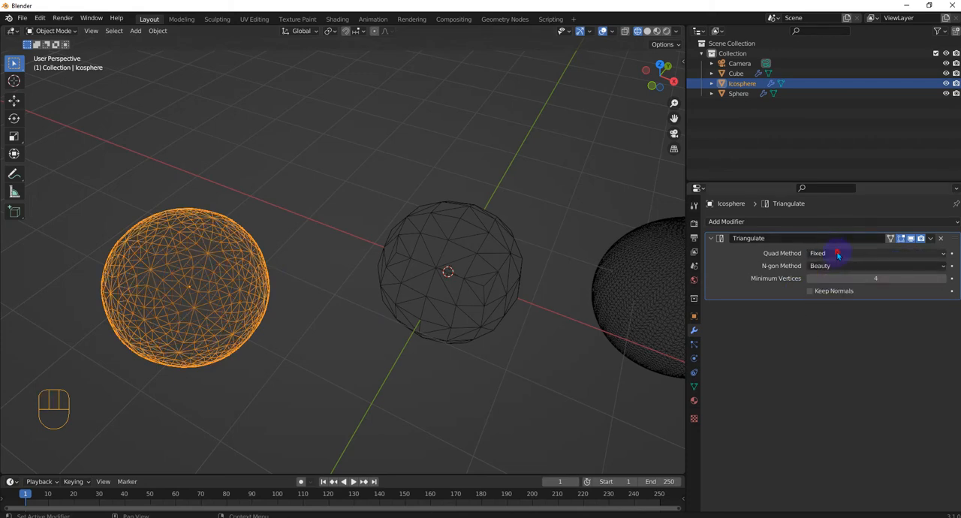
left_click(838, 254)
left_click(832, 287)
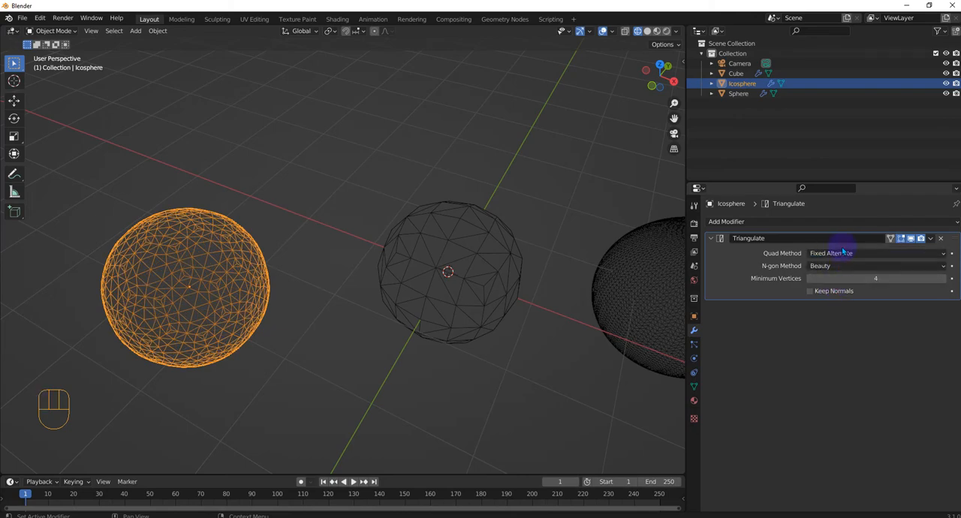
left_click(843, 253)
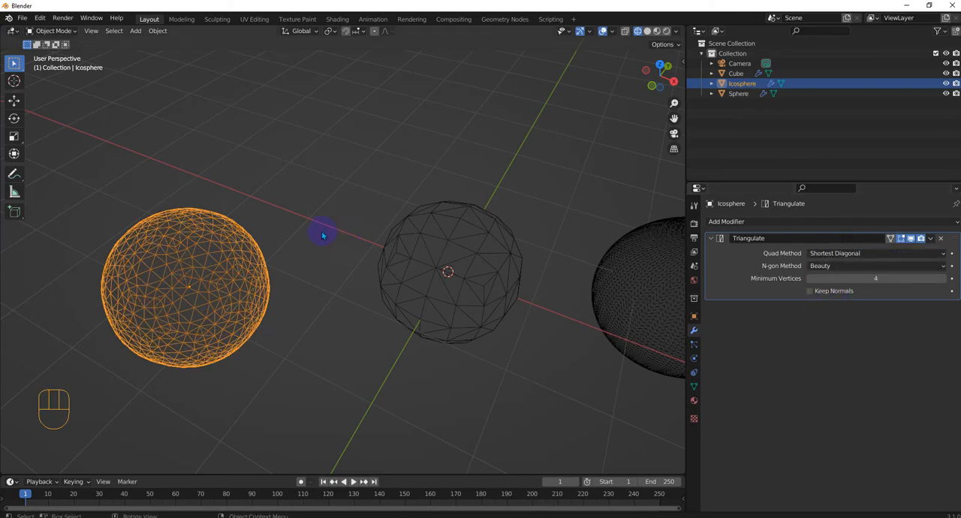
Set the N-gon Method of the Icosphere's Triangulate modifier to Clip
middle_click_drag(354, 253, 468, 271, "shift")
scroll(294, 356, "up", 2)
scroll(293, 360, "up", 2)
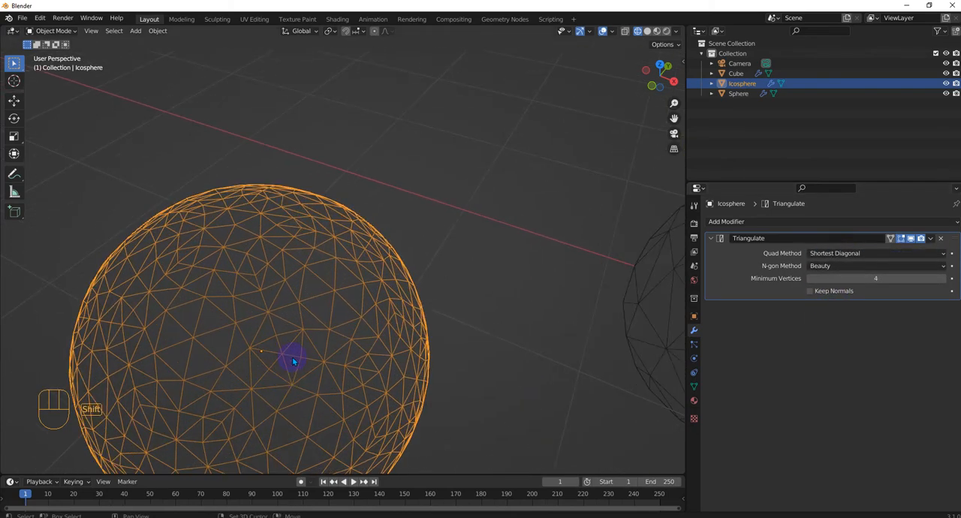
middle_click_drag(293, 360, 523, 189, "shift")
middle_click_drag(490, 316, 490, 288)
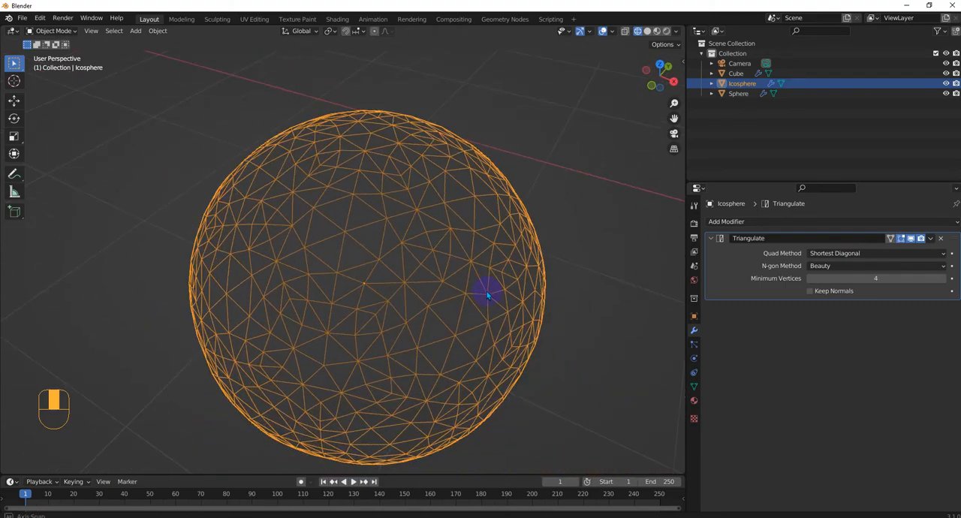
left_click(840, 267)
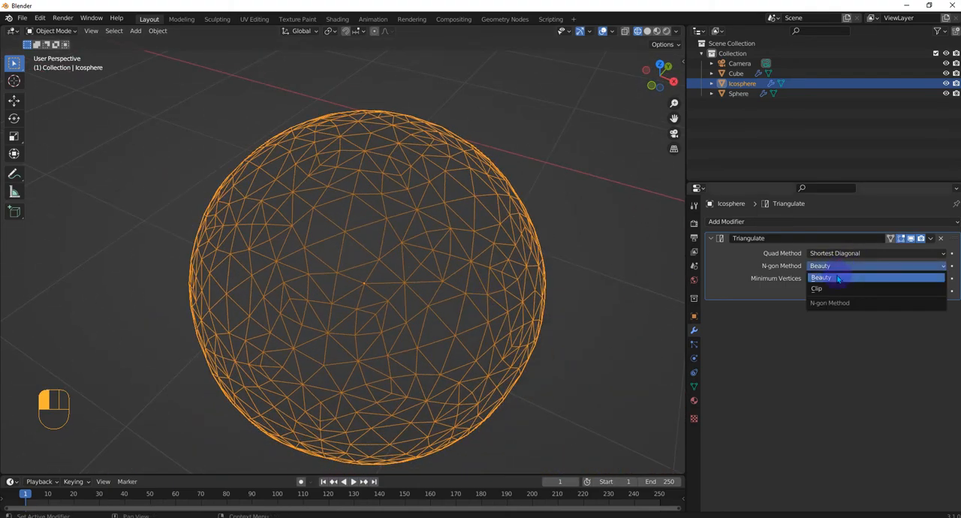
left_click(835, 289)
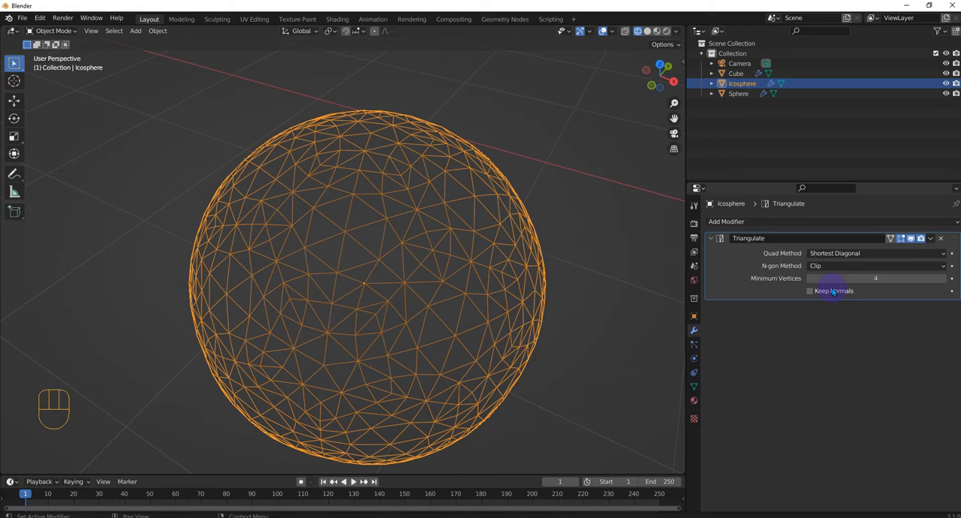
left_click(840, 254)
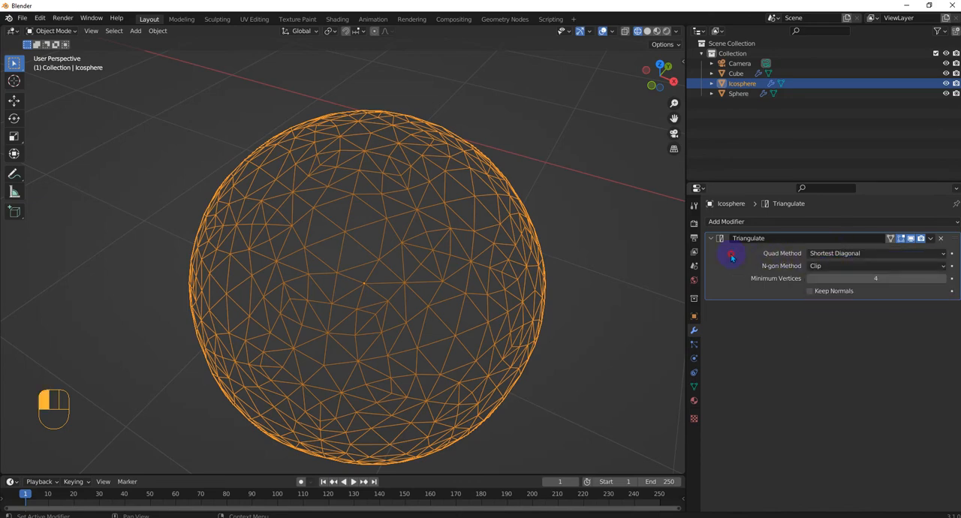
Try the Icosphere's Triangulate modifier at 6 and 12 Minimum Vertices to compare the wireframe, and restore it to 4
left_click(944, 279)
left_click(944, 279)
left_click(944, 279)
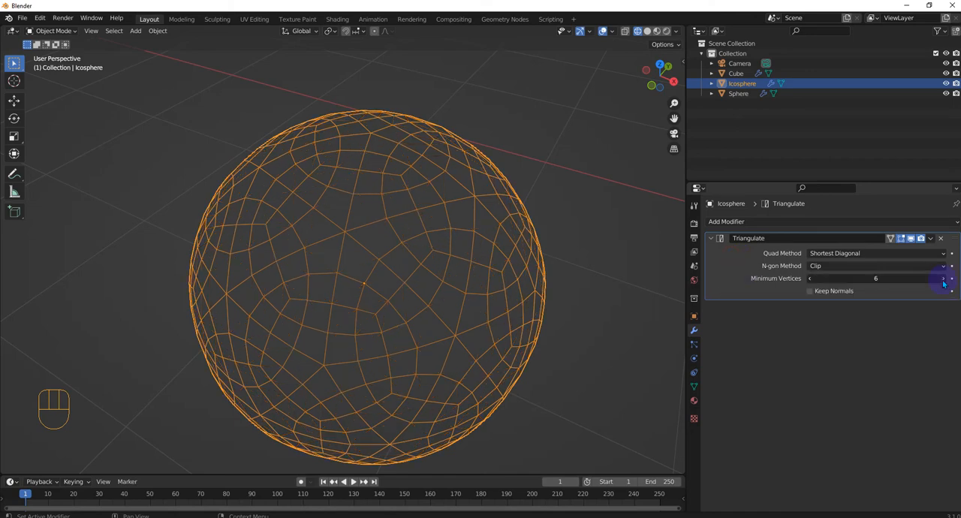
left_click(812, 279)
left_click(810, 278)
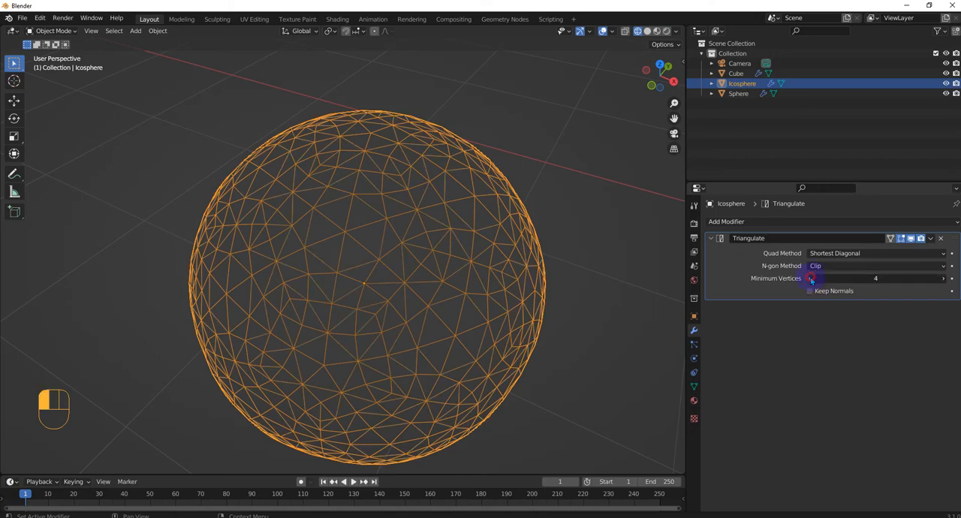
left_click(944, 279)
left_click(944, 279)
left_click(944, 279)
left_click(943, 280)
left_click(944, 279)
left_click(944, 279)
left_click(944, 279)
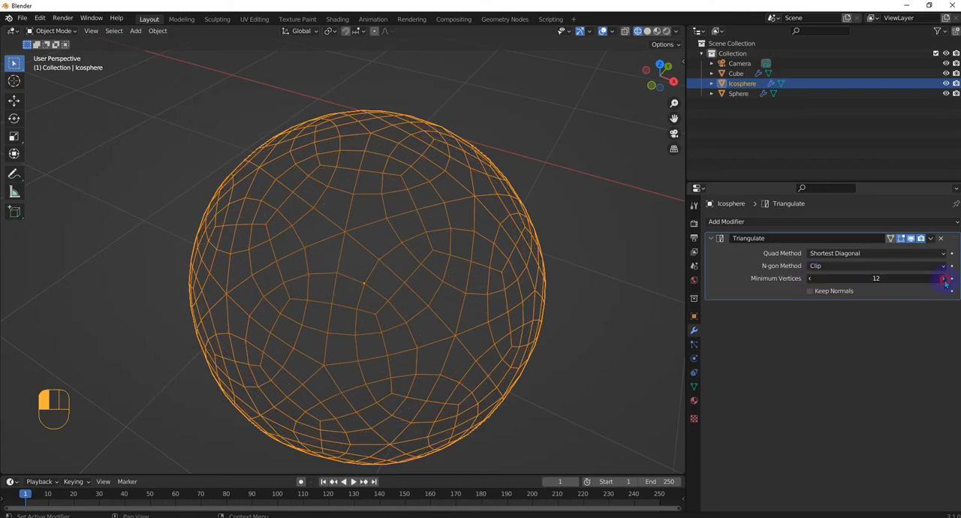
left_click(944, 279)
left_click_drag(808, 276, 785, 279)
Toggle the Keep Normals option of the Icosphere's Triangulate modifier
left_click(829, 292)
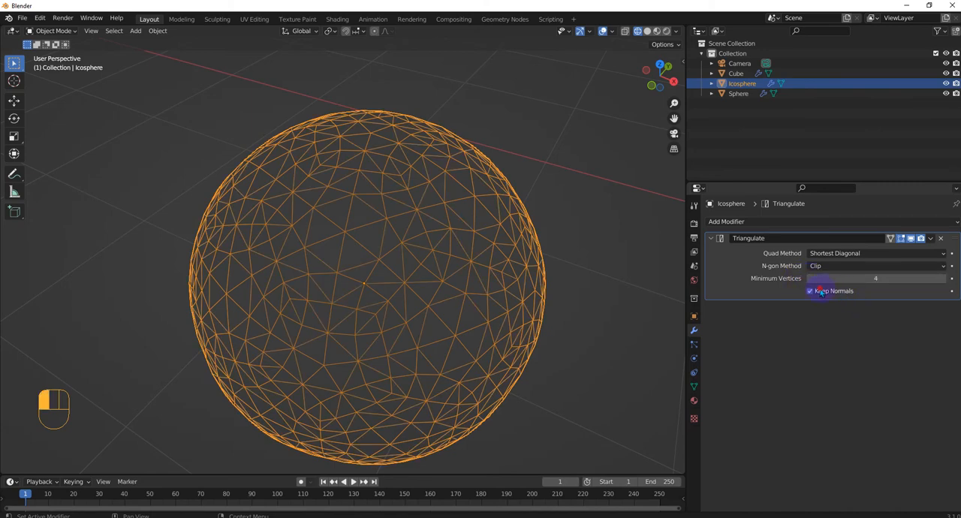
left_click(818, 292)
Select the UV sphere and try the Beauty, Fixed and Shortest Diagonal quad methods on its Triangulate modifier, ending on Fixed
middle_click_drag(274, 232, 637, 293)
left_click(569, 248)
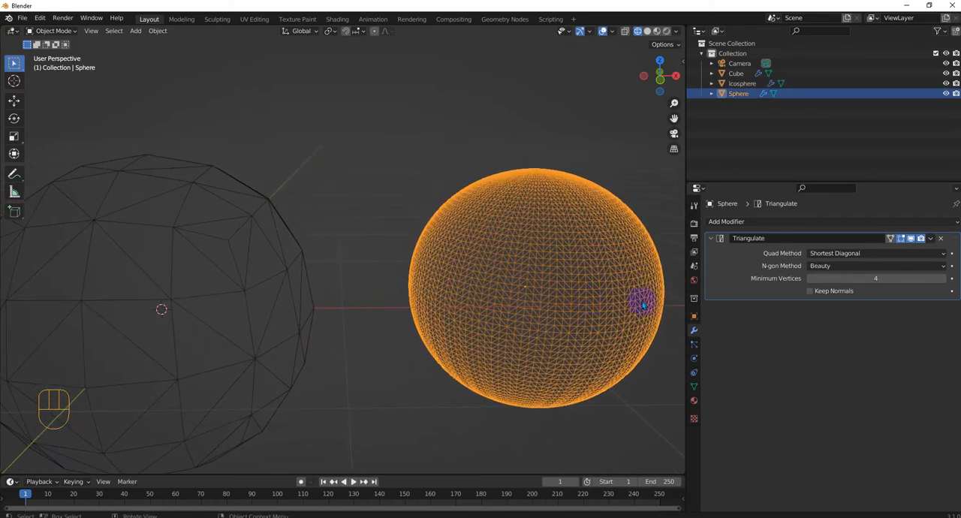
left_click(841, 254)
left_click(839, 264)
left_click(838, 256)
left_click(835, 275)
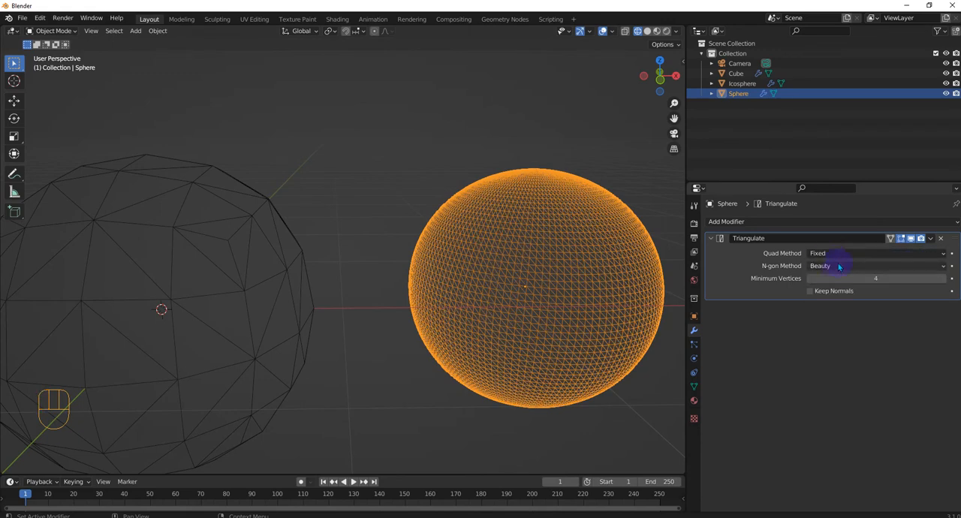
left_click(843, 254)
left_click(836, 288)
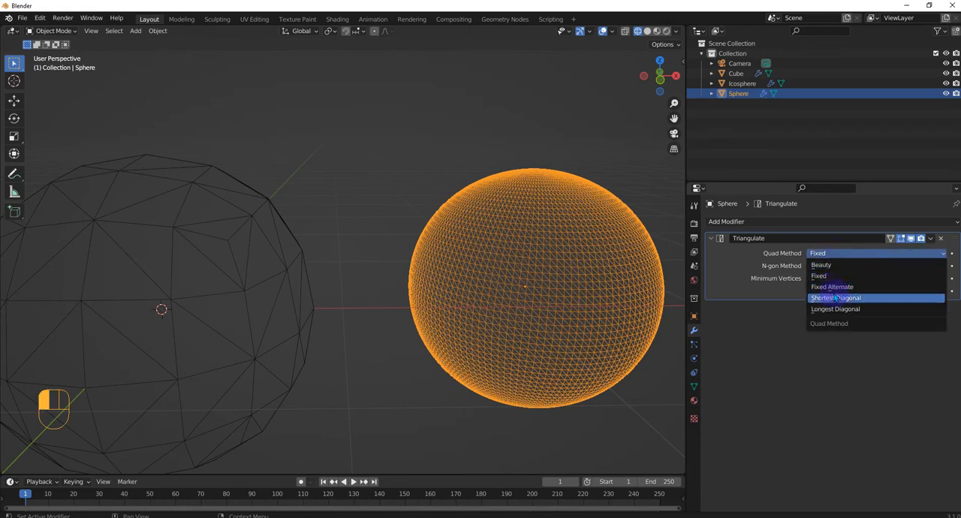
left_click(835, 297)
left_click(842, 256)
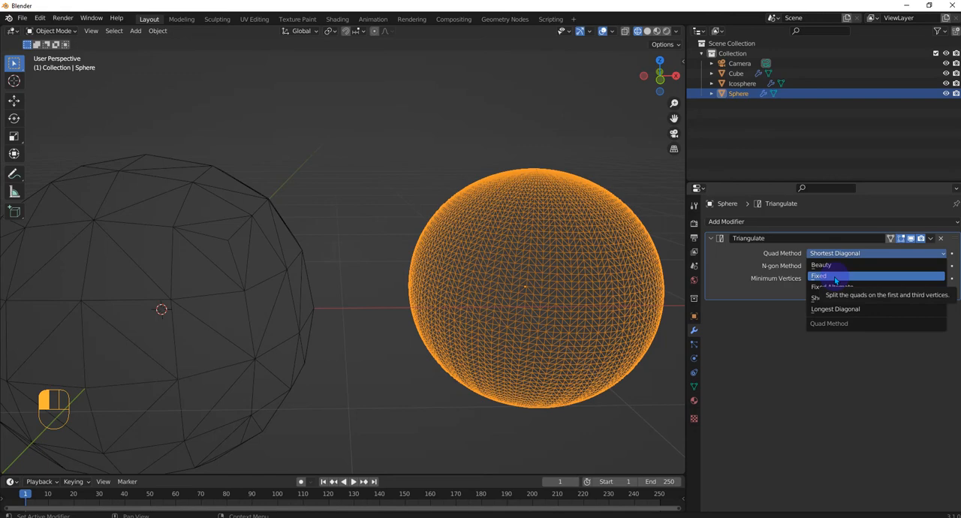
left_click(835, 281)
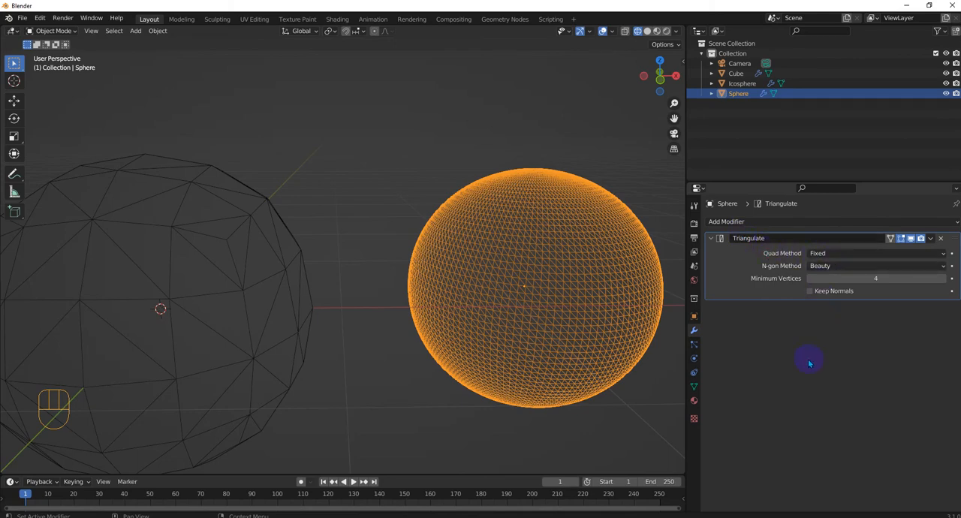
Keep the UV sphere's N-gon Method on Beauty and raise the Triangulate modifier's Minimum Vertices to 5
left_click(819, 264)
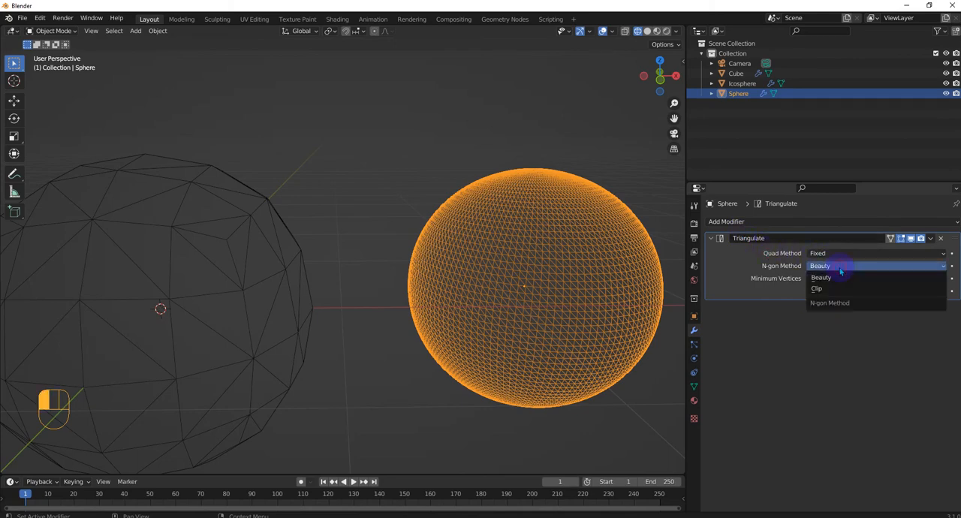
left_click(845, 264)
left_click(944, 279)
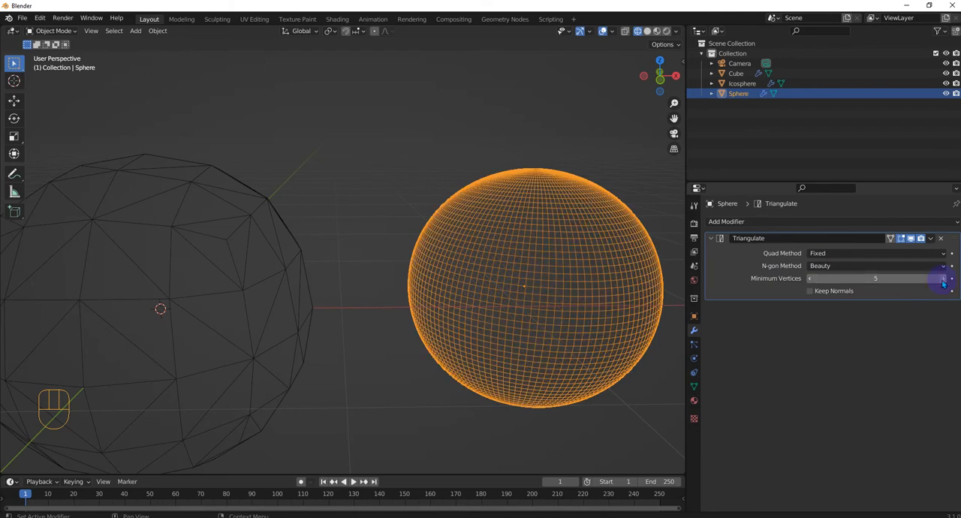
Set the UV sphere's Quad Method to Fixed Alternate and its Minimum Vertices to 4
left_click(842, 258)
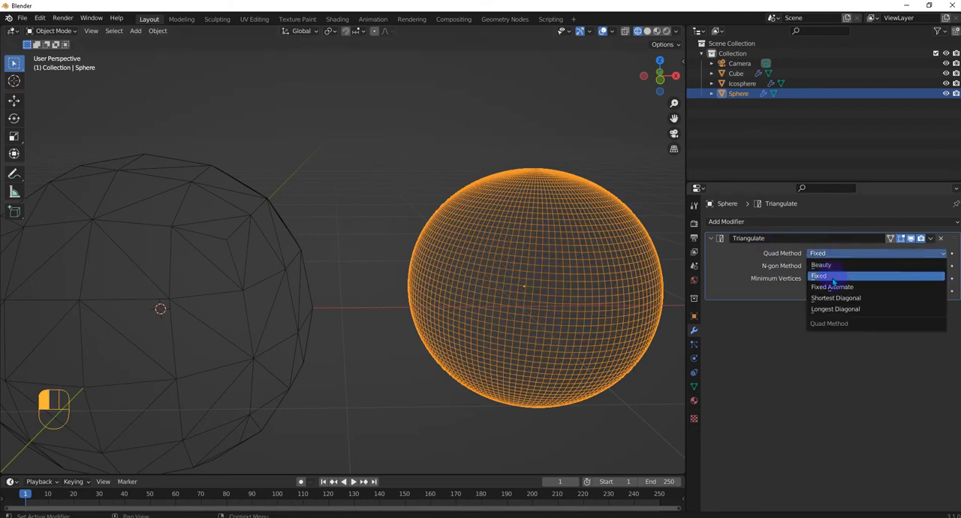
left_click(835, 284)
left_click(835, 279)
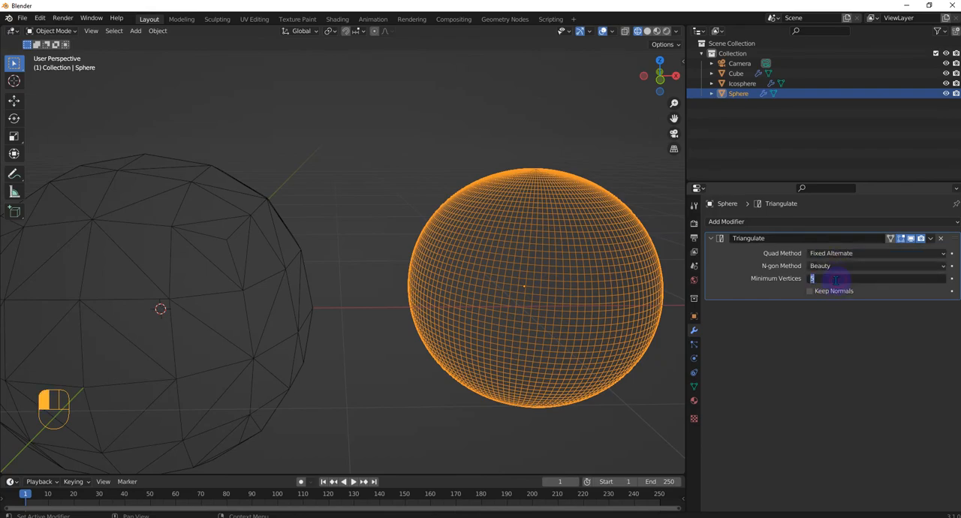
type("4")
key("Return")
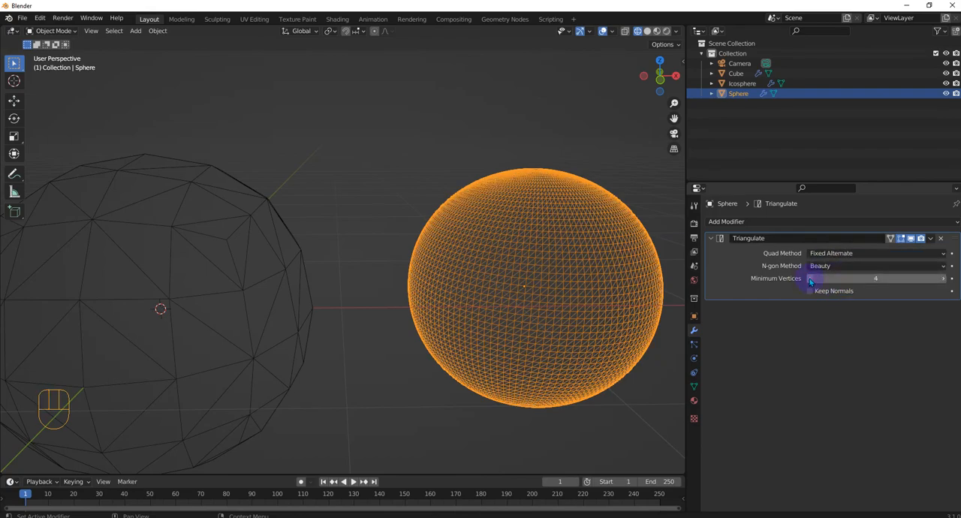
Remove the Triangulate modifier from the UV sphere and deselect the sphere
middle_click_drag(554, 314, 496, 339)
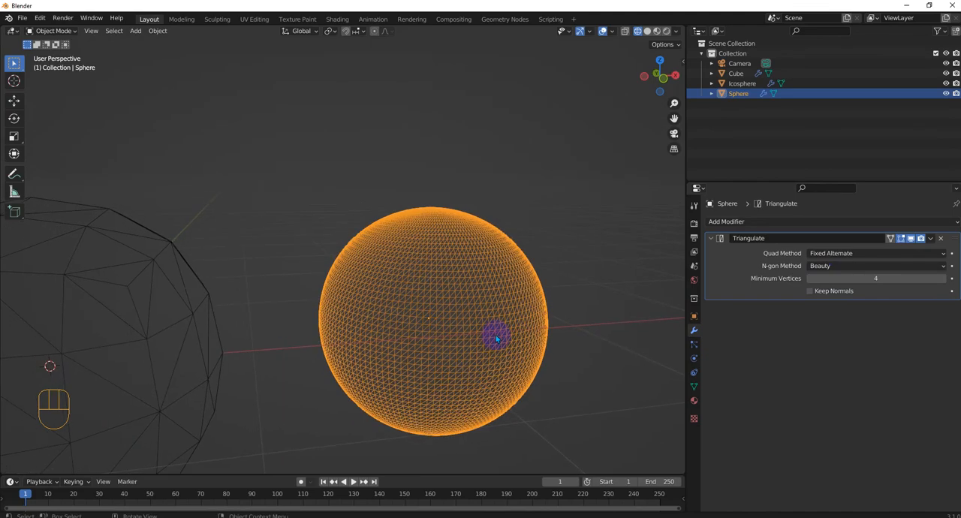
left_click(940, 238)
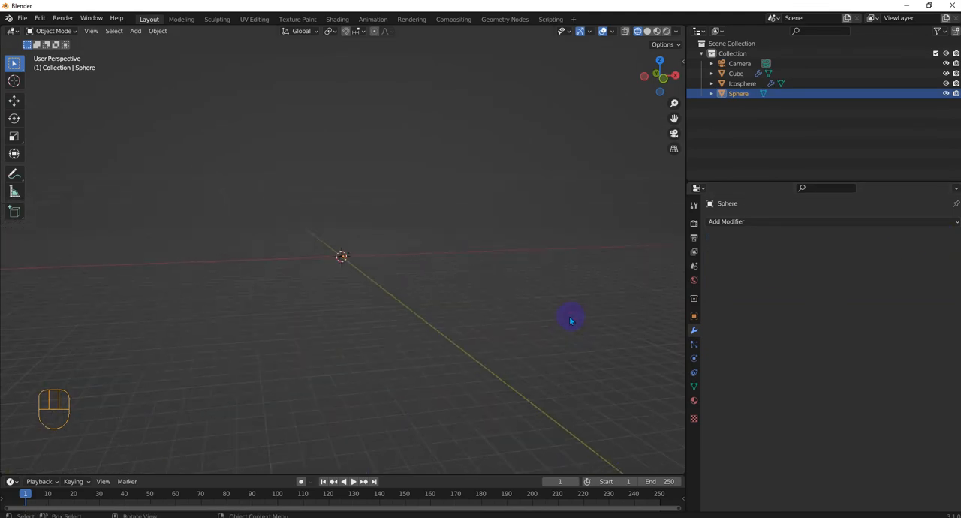
middle_click_drag(569, 320, 326, 255)
scroll(337, 268, "up", 6)
scroll(342, 265, "up", 2)
scroll(325, 255, "up", 2)
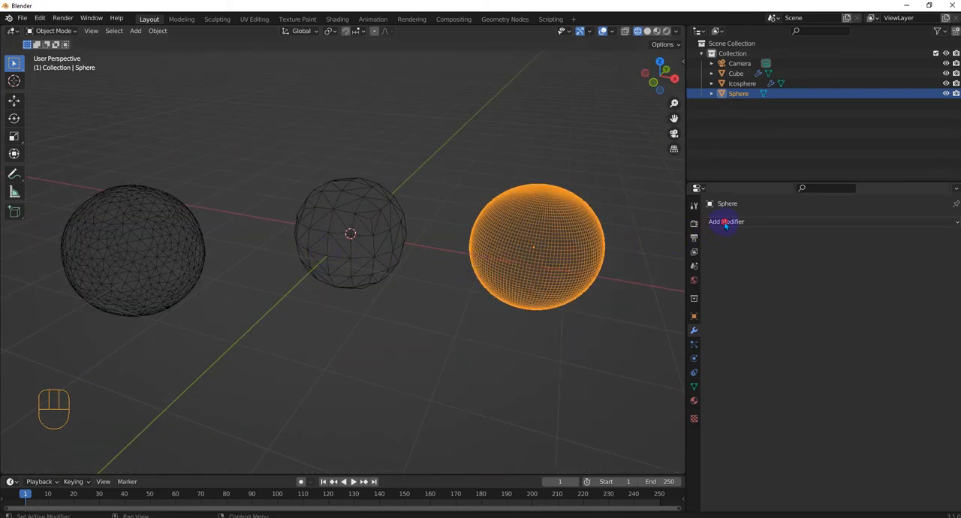
left_click_drag(731, 221, 760, 418)
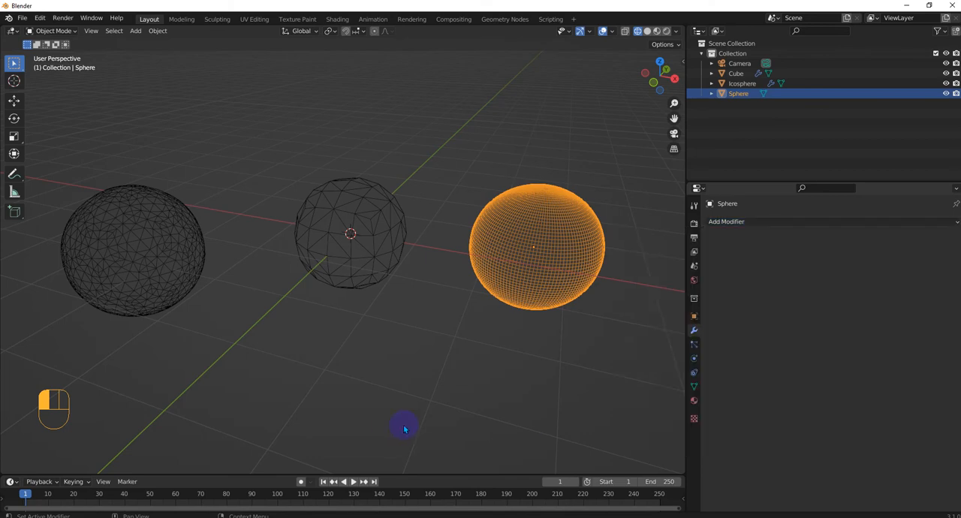
left_click(434, 386)
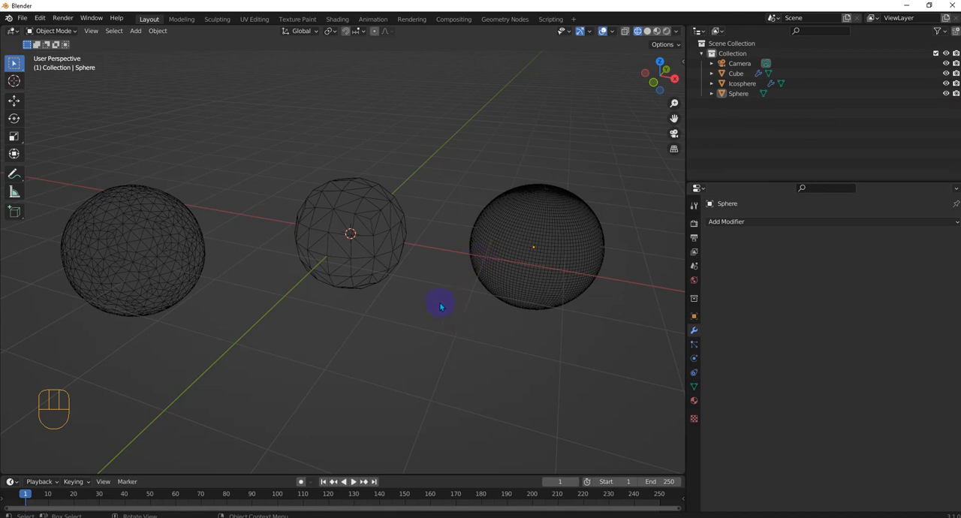
Put the Icosphere in Edit Mode with face selection and box-select a small patch of faces on its upper side
middle_click_drag(441, 307, 403, 296)
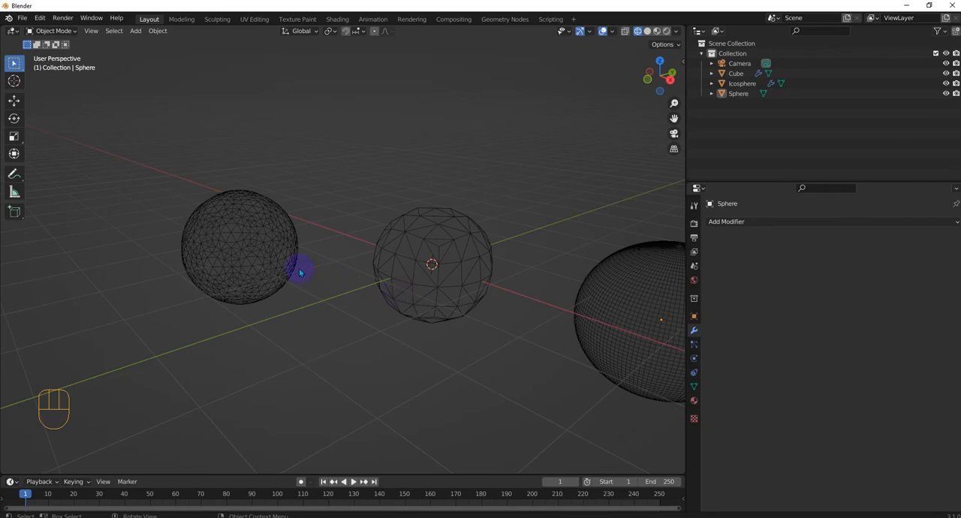
scroll(299, 268, "up", 3)
left_click(149, 219)
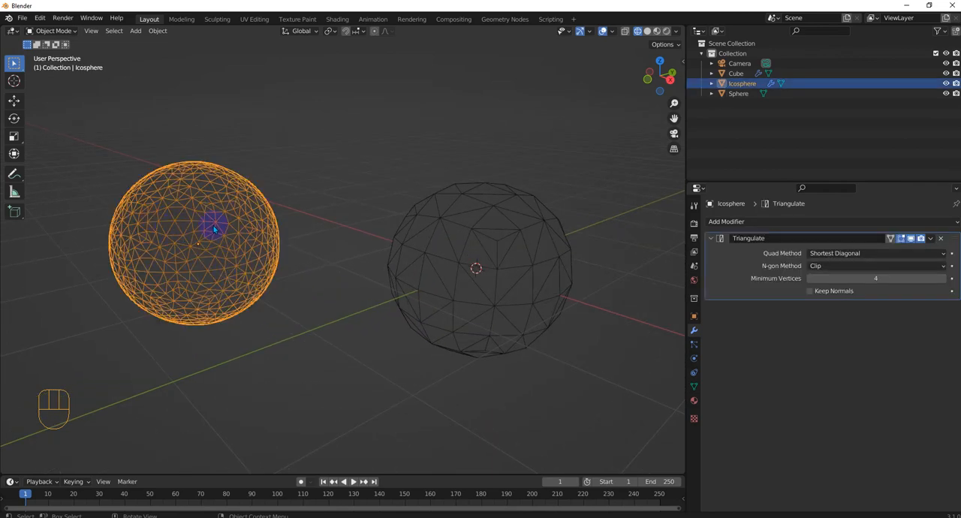
key("Tab")
left_click(280, 219)
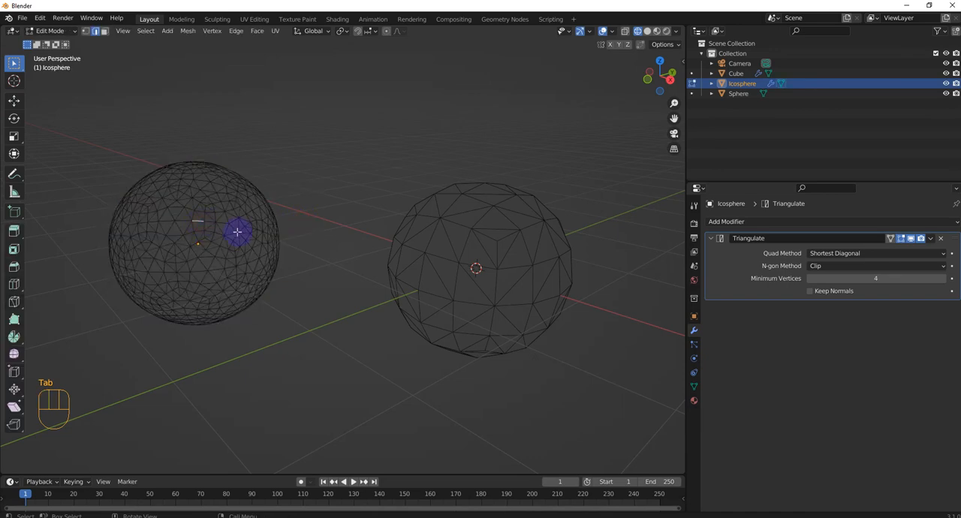
left_click(104, 31)
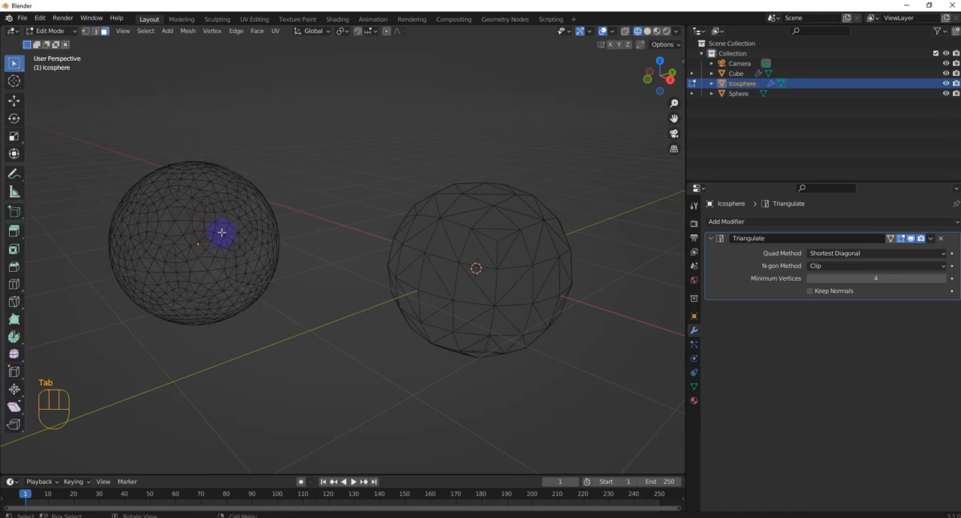
left_click_drag(215, 210, 239, 238)
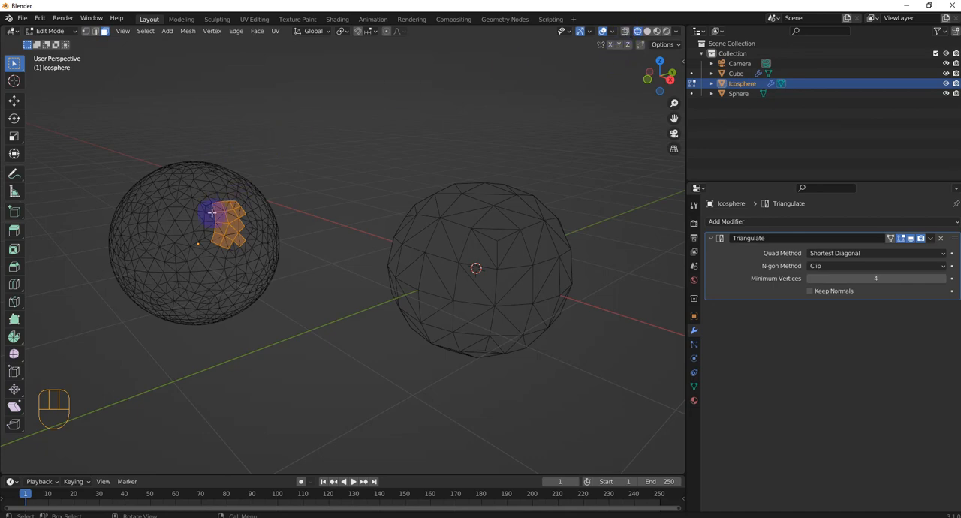
Extend the face selection on the Icosphere with circle select into a full pentagonal patch
key("c")
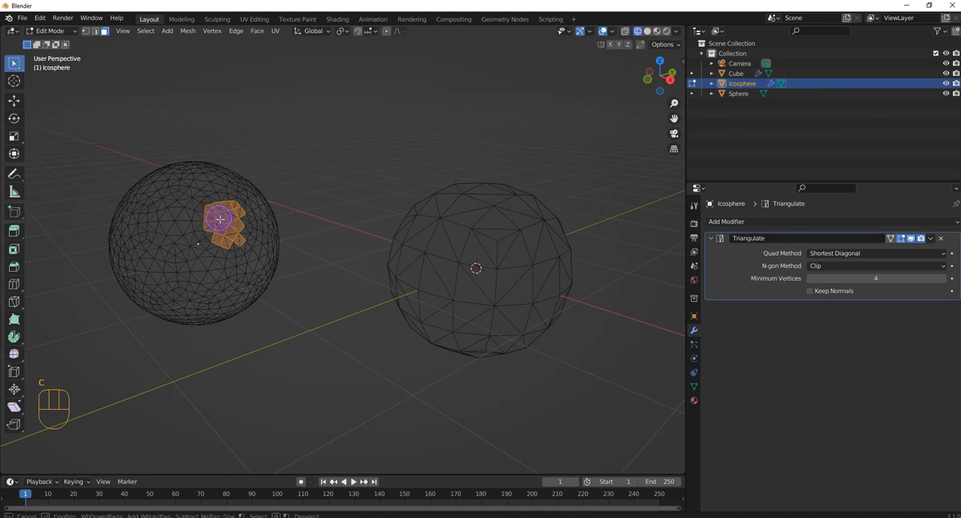
left_click_drag(217, 221, 223, 228)
left_click(235, 225)
left_click(227, 232)
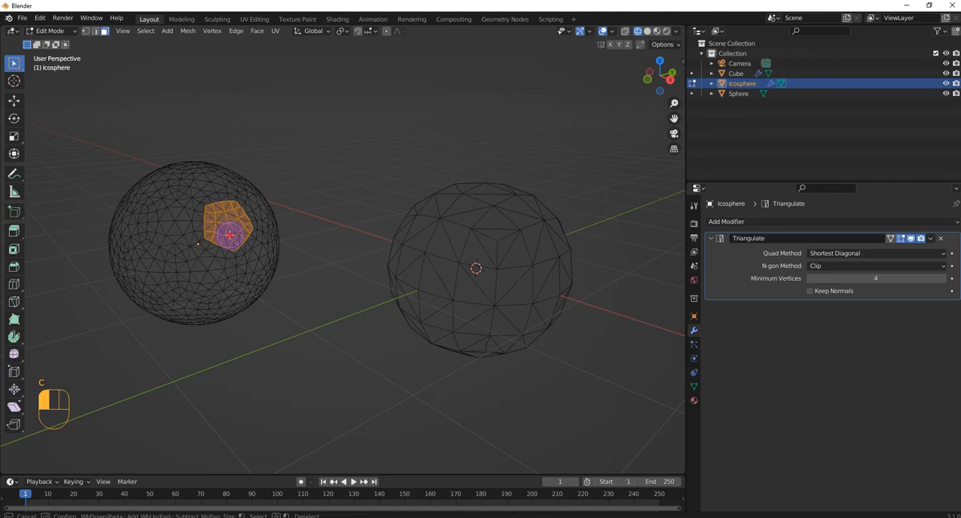
right_click(238, 219)
Extrude the Icosphere's selected pentagonal patch outward by about 0.1 m along its normal and scale it up
middle_click_drag(237, 219, 262, 311)
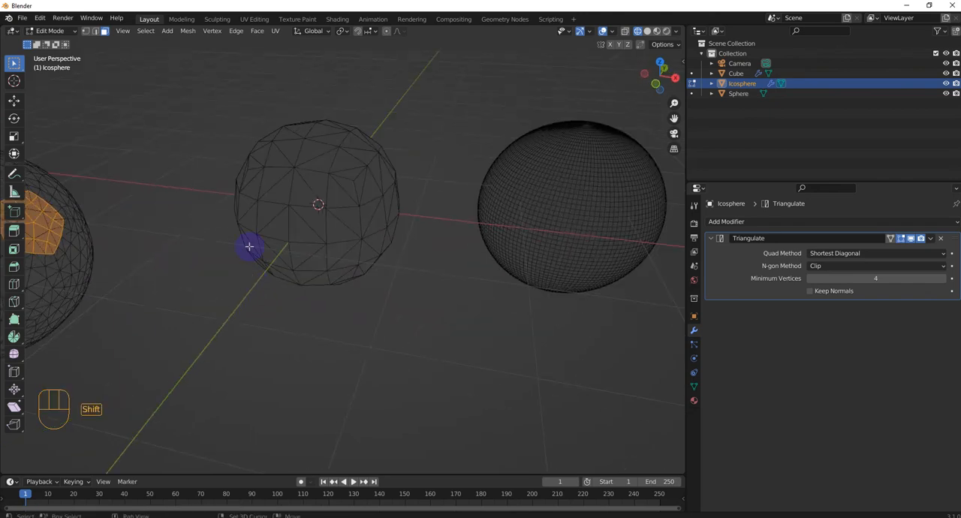
middle_click_drag(251, 247, 560, 326, "shift")
key("g")
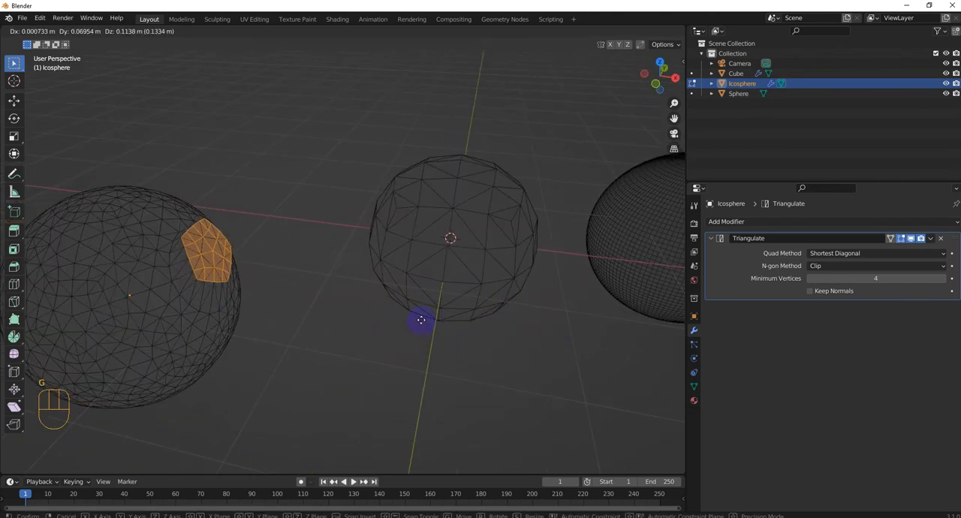
key("Escape")
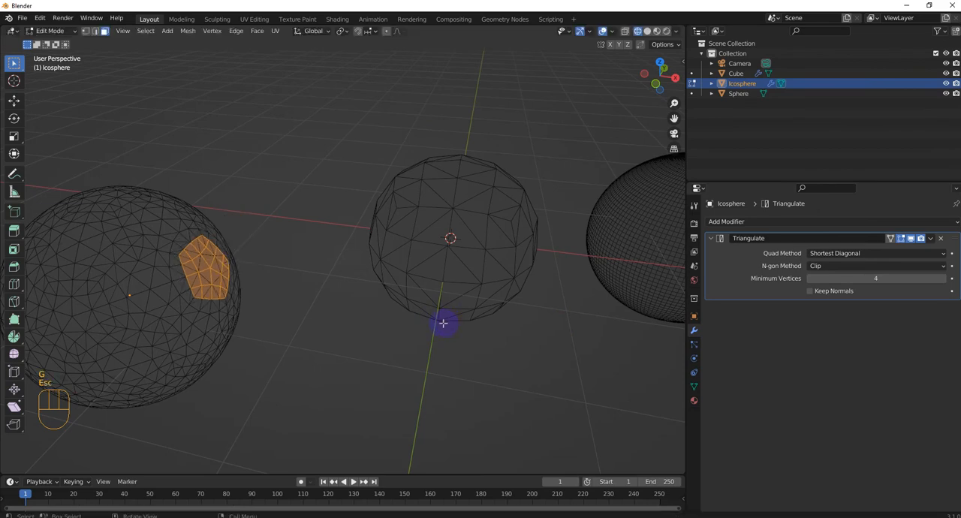
key("e")
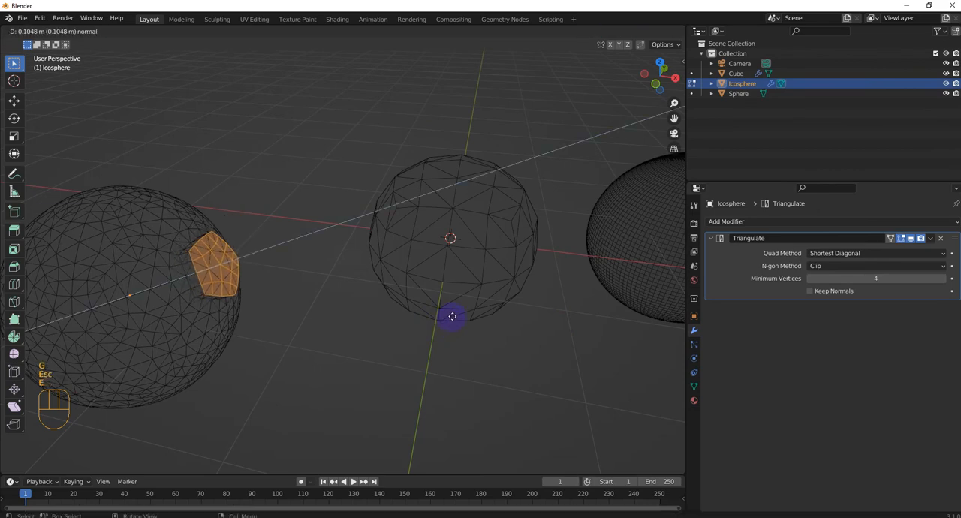
left_click(449, 320)
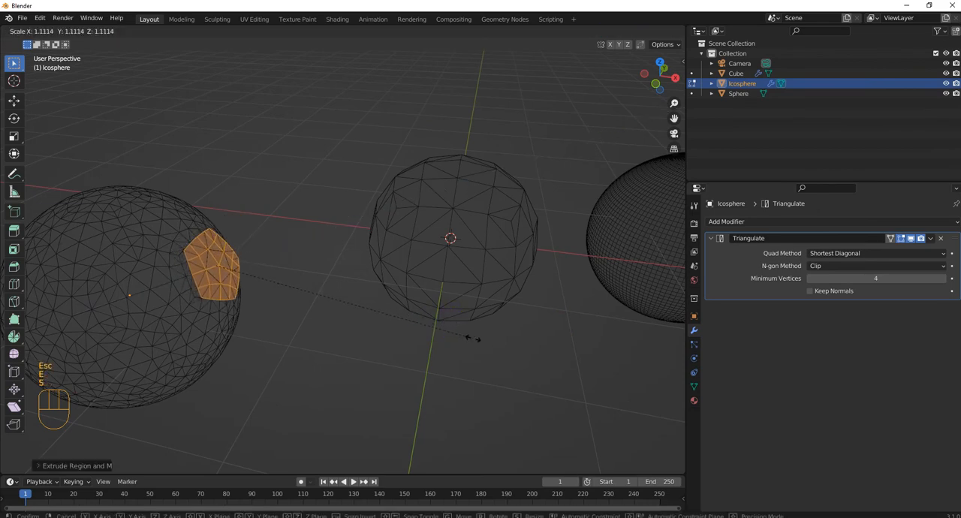
key("s")
left_click(303, 266)
Deselect the extruded faces on the Icosphere
middle_click_drag(303, 266, 377, 367)
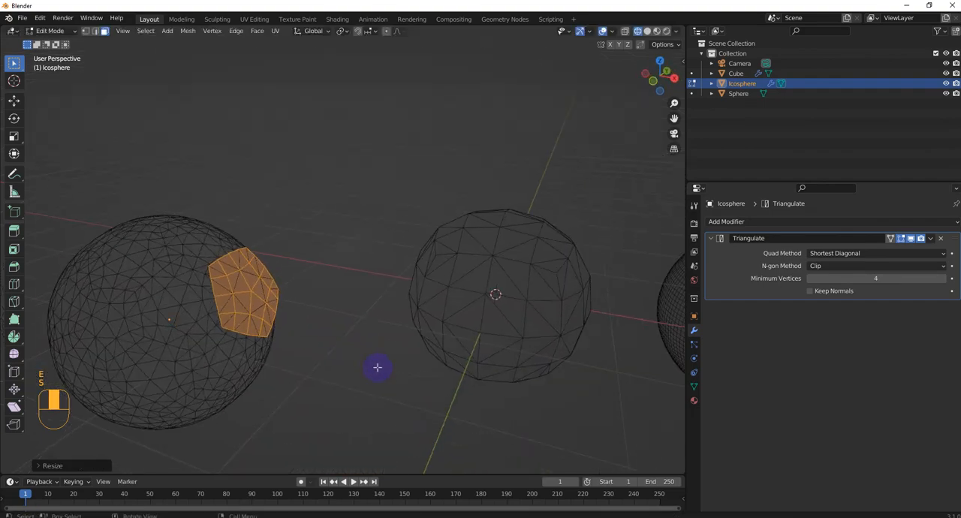
middle_click_drag(488, 314, 605, 302, "shift")
middle_click_drag(413, 319, 166, 326)
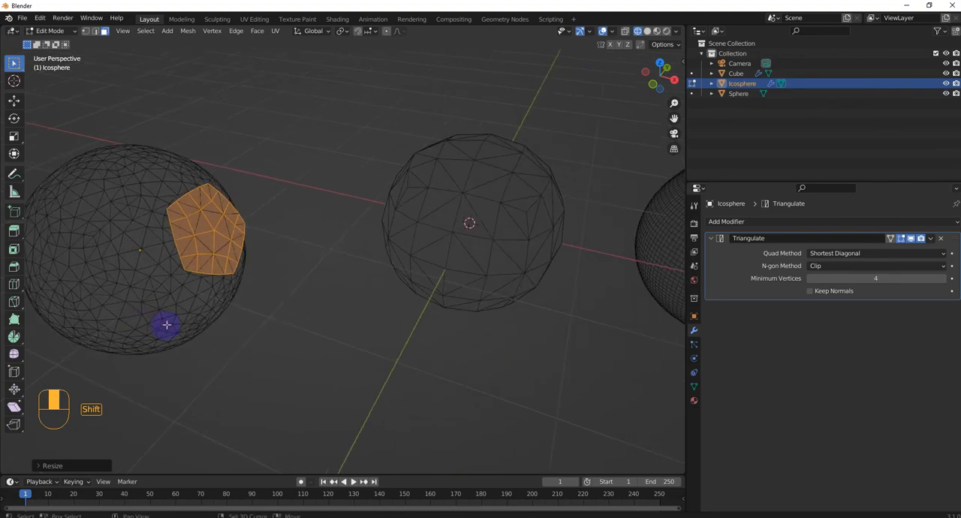
scroll(285, 313, "down", 4)
left_click(289, 314)
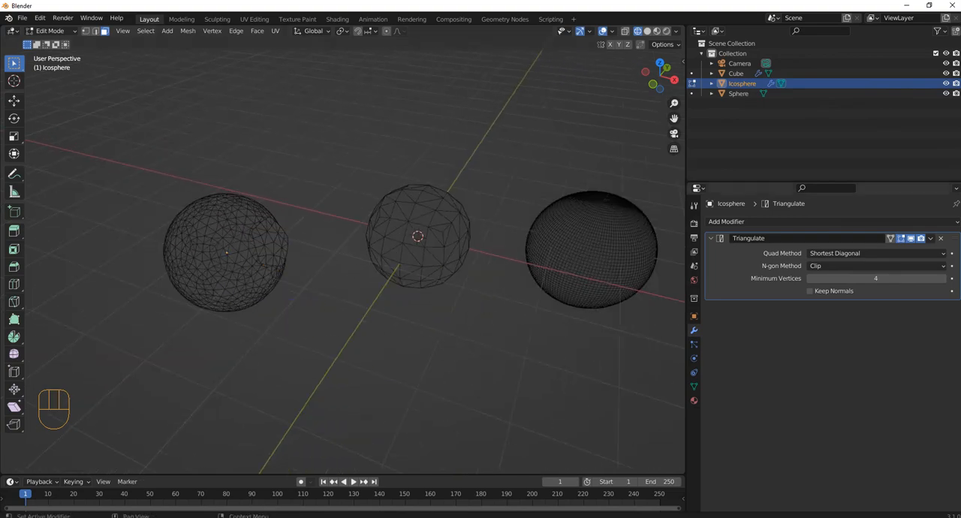